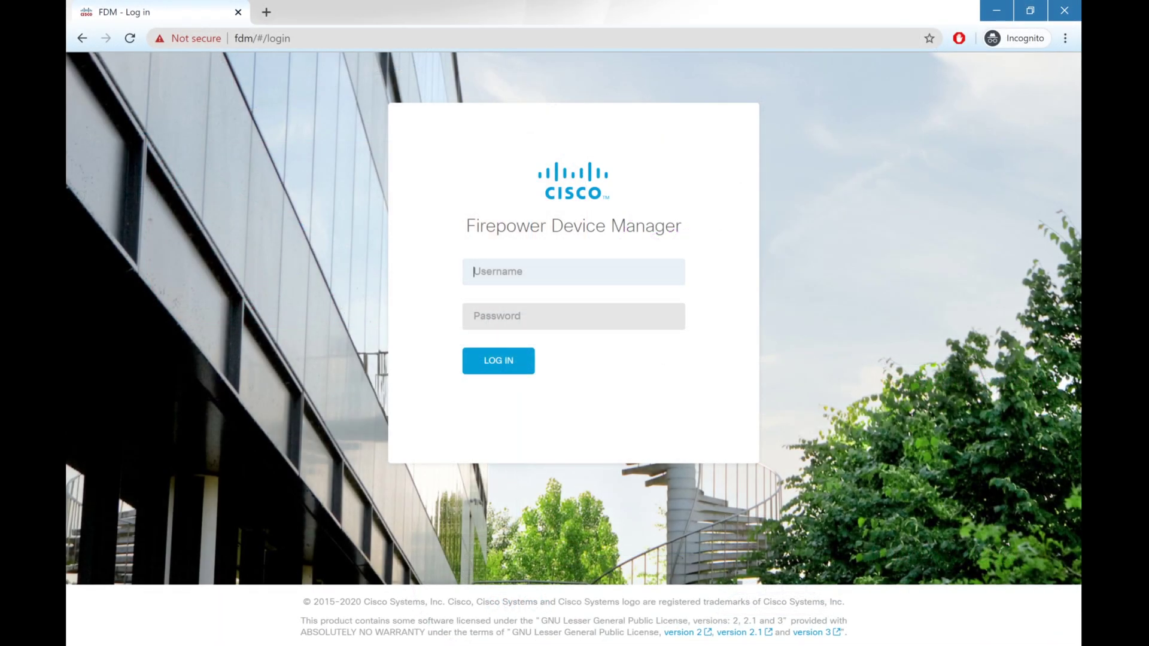
Step: Log in to Firepower Device Manager with the admin username and its password
{"action": "type", "text": "admin"}
{"action": "key", "text": "Tab"}
{"action": "type", "text": "•••••••••••"}
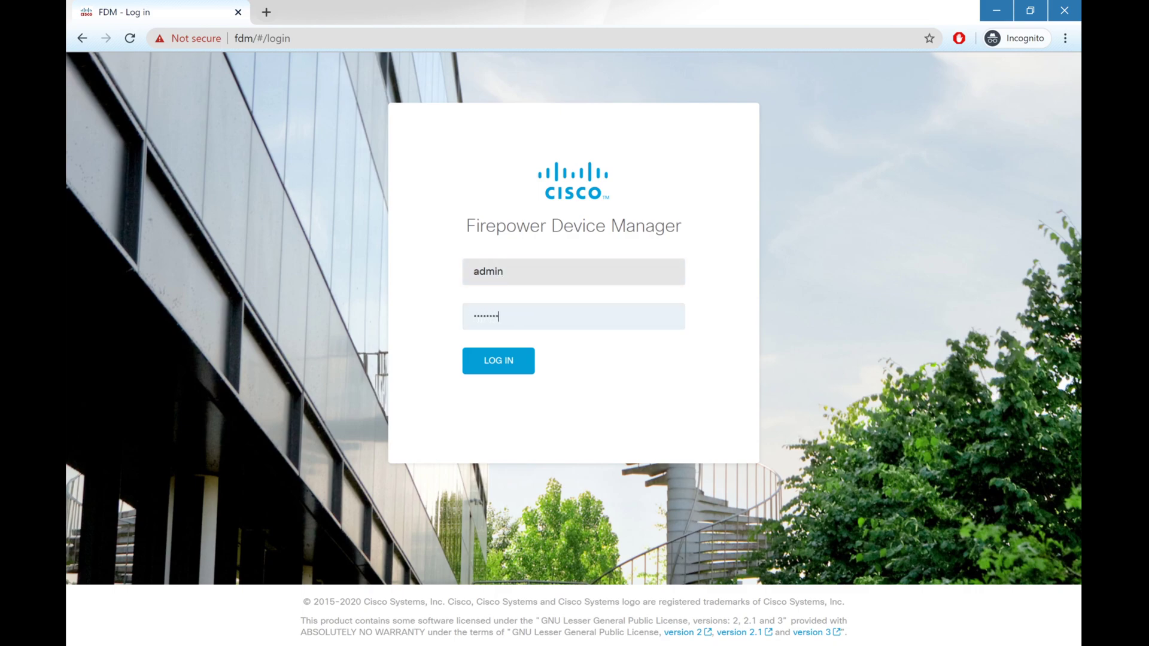
{"action": "key", "text": "Return"}
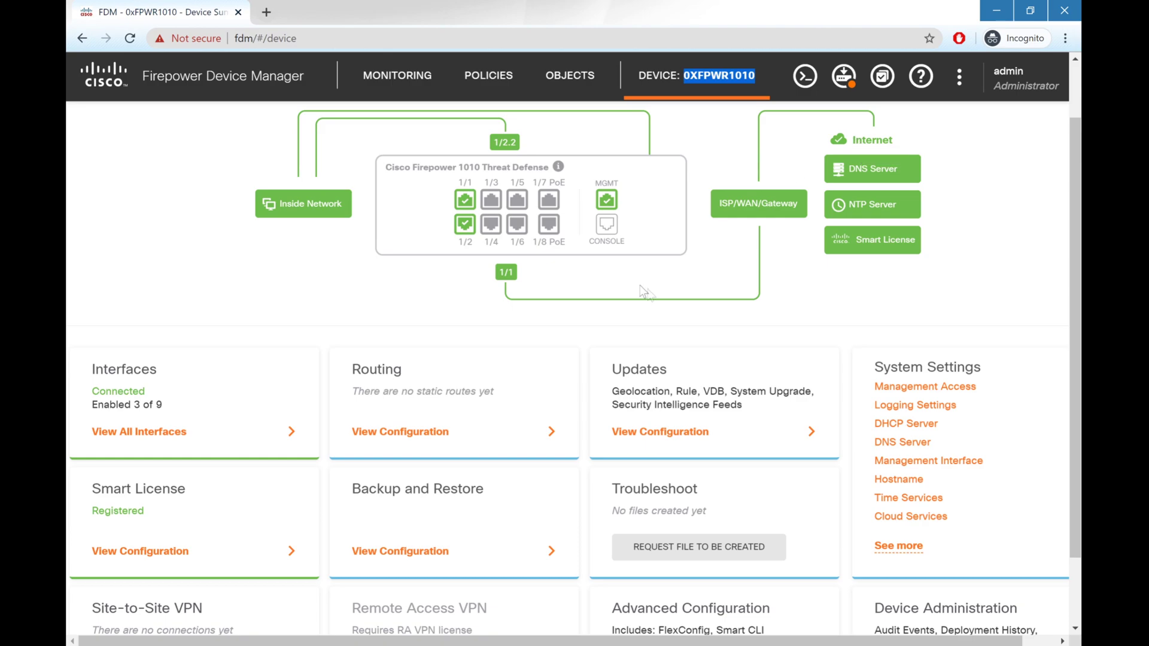
Step: Show the full Interfaces list of all 9 device interfaces
{"action": "mouse_move", "coordinate": [566, 224]}
{"action": "scroll", "coordinate": [445, 317], "scroll_direction": "down", "scroll_amount": 1}
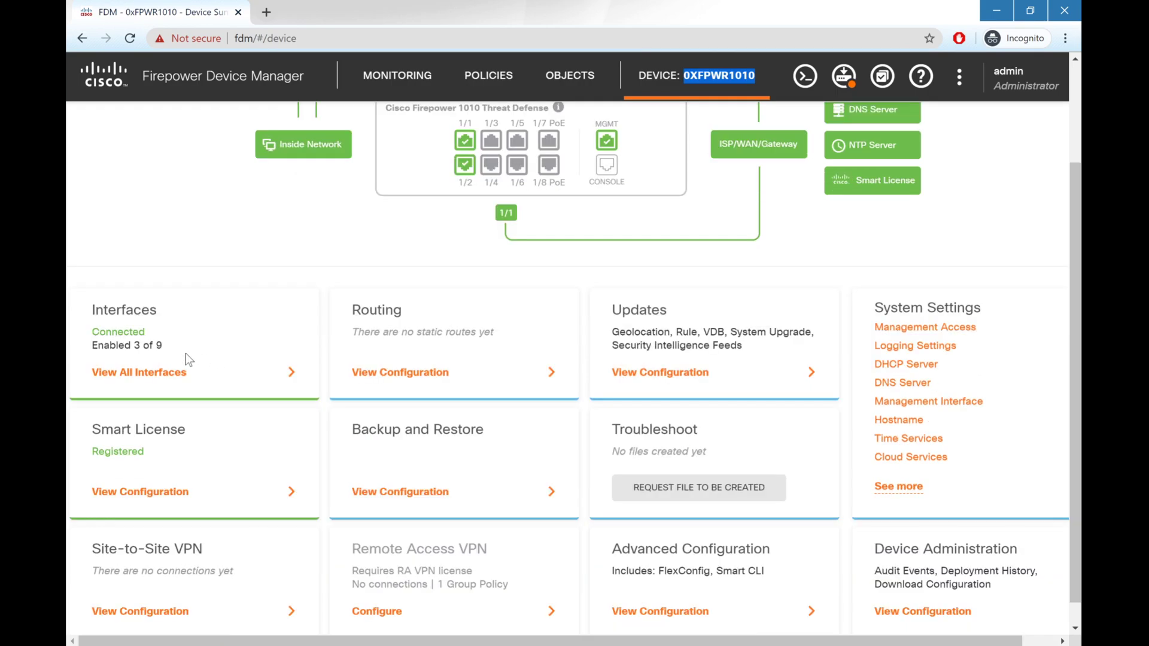
{"action": "left_click", "coordinate": [151, 363]}
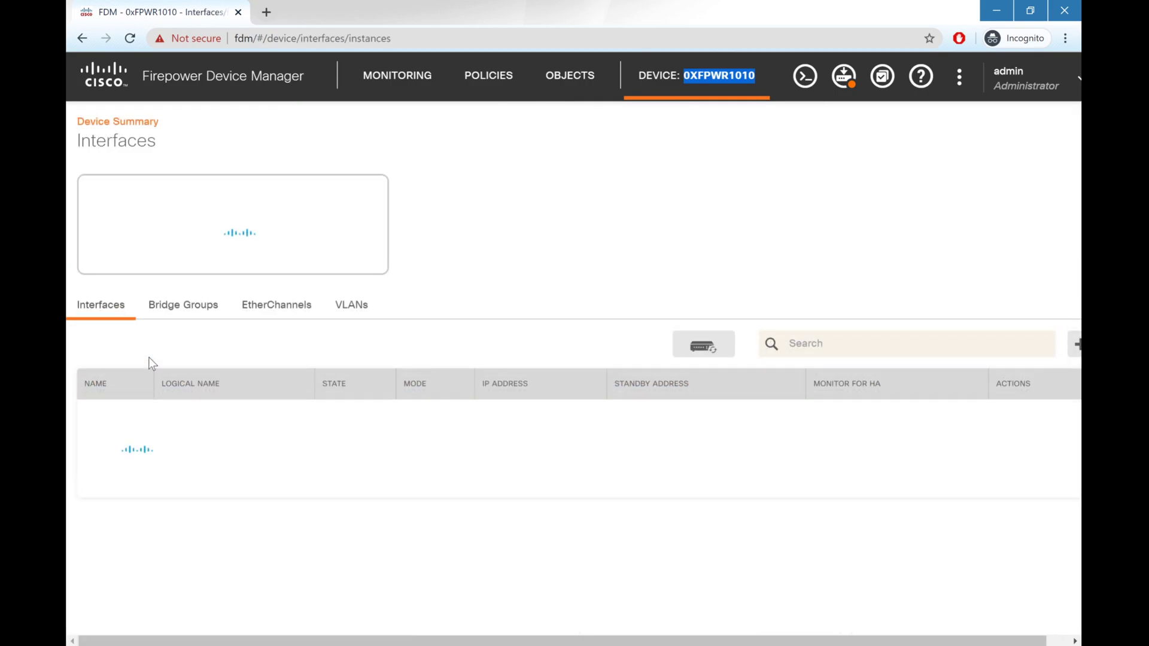
{"action": "scroll", "coordinate": [459, 344], "scroll_direction": "down", "scroll_amount": 1}
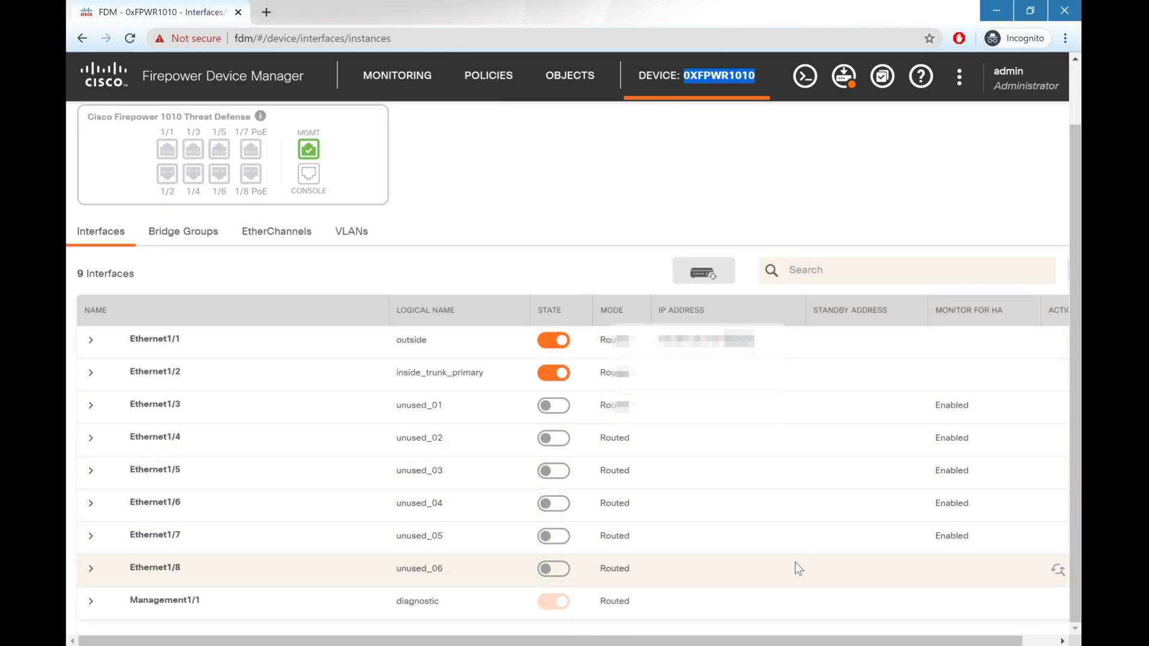
{"action": "scroll", "coordinate": [794, 562], "scroll_direction": "right", "scroll_amount": 1}
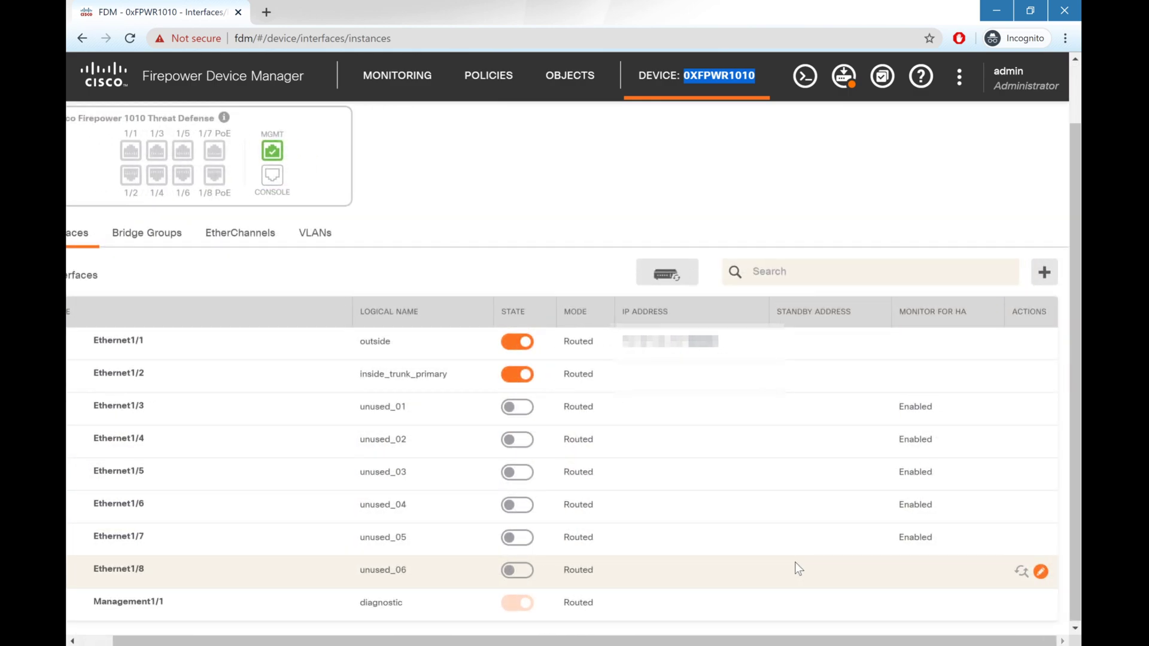
Step: Make Ethernet1/8 an enabled DHCP interface named lte_backup_modem, without default route, PoE on
{"action": "left_click", "coordinate": [1041, 572]}
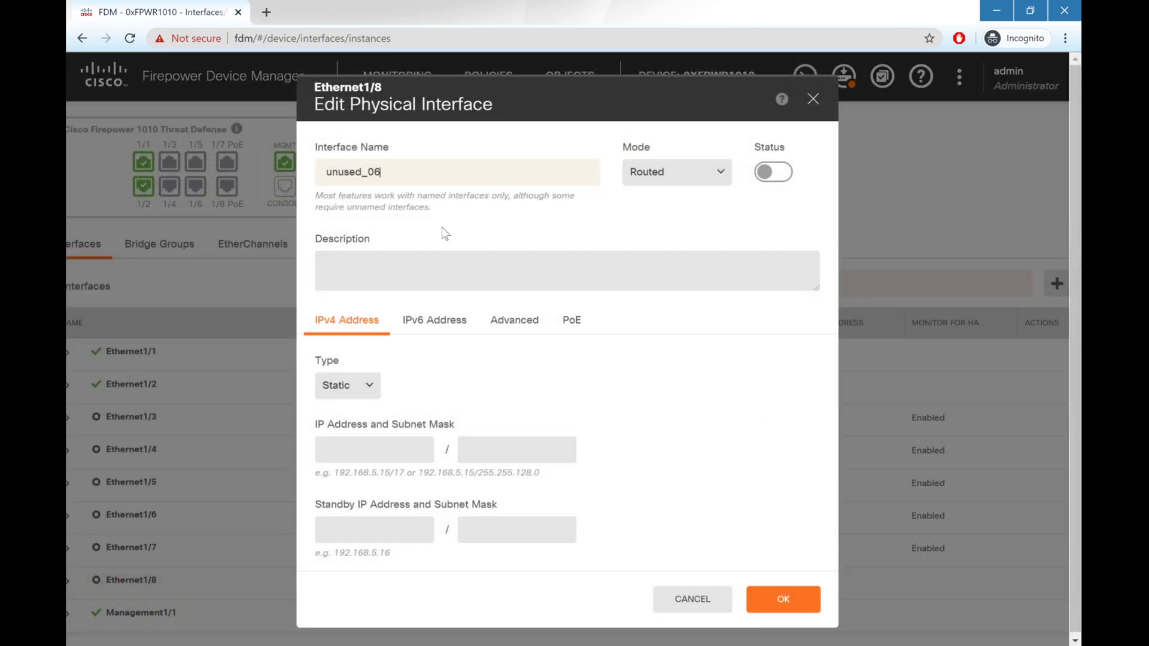
{"action": "key", "text": "ctrl+a"}
{"action": "type", "text": "lte_backup_modem"}
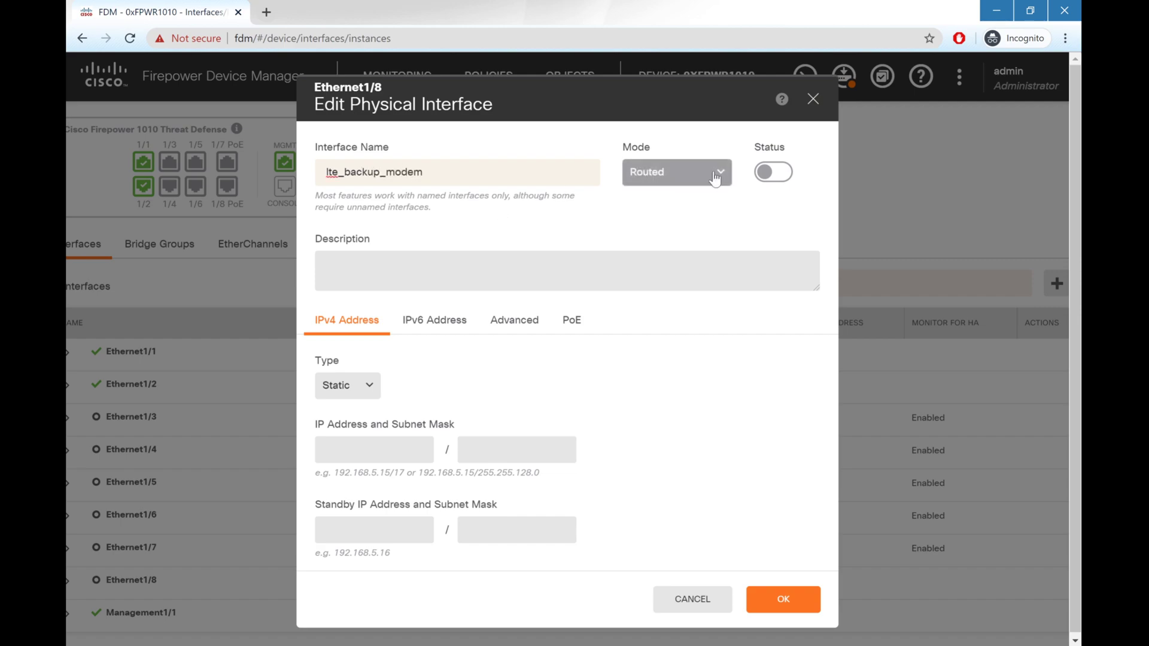
{"action": "left_click", "coordinate": [773, 171]}
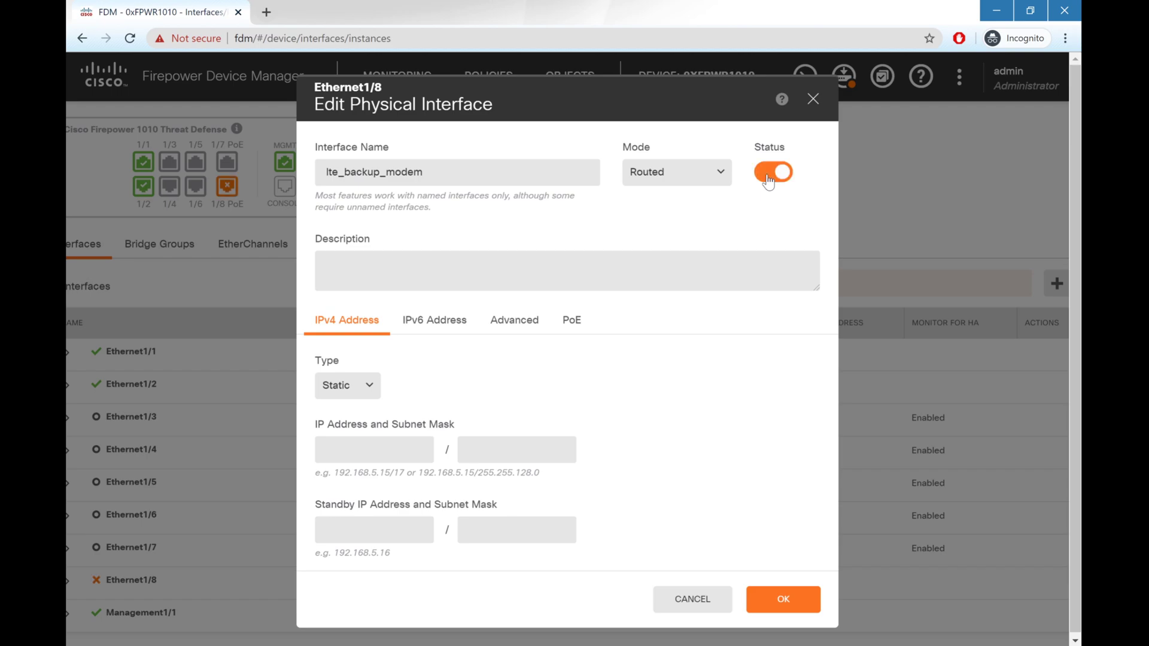
{"action": "left_click", "coordinate": [366, 386]}
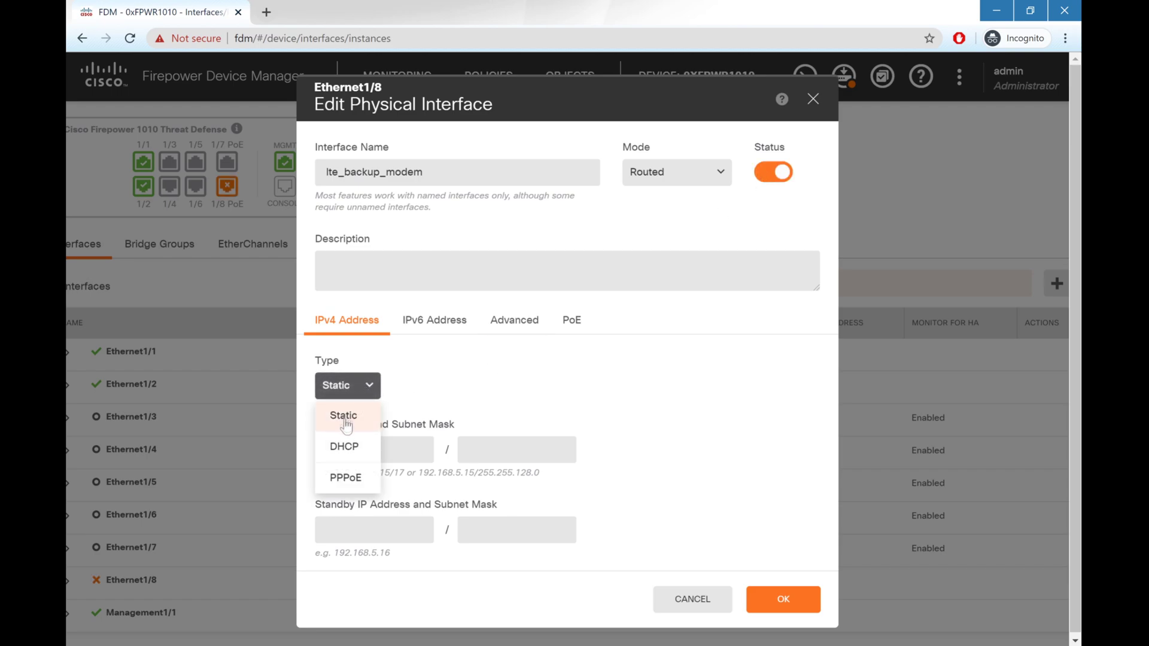
{"action": "left_click", "coordinate": [344, 448]}
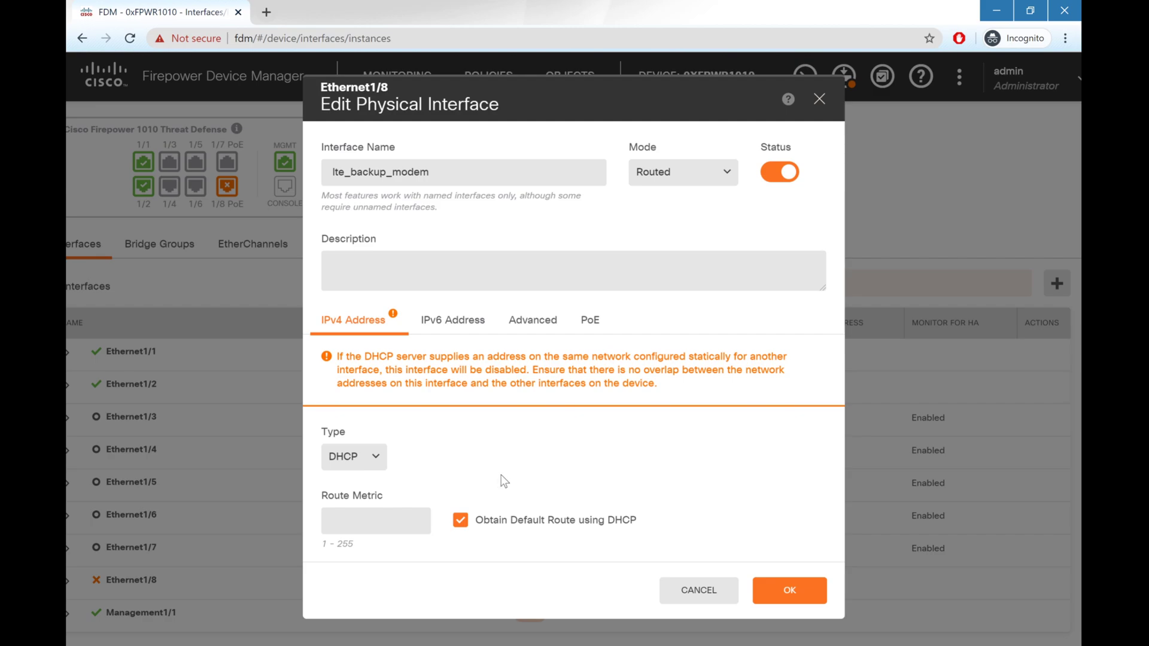
{"action": "left_click", "coordinate": [525, 528]}
{"action": "left_click", "coordinate": [594, 317]}
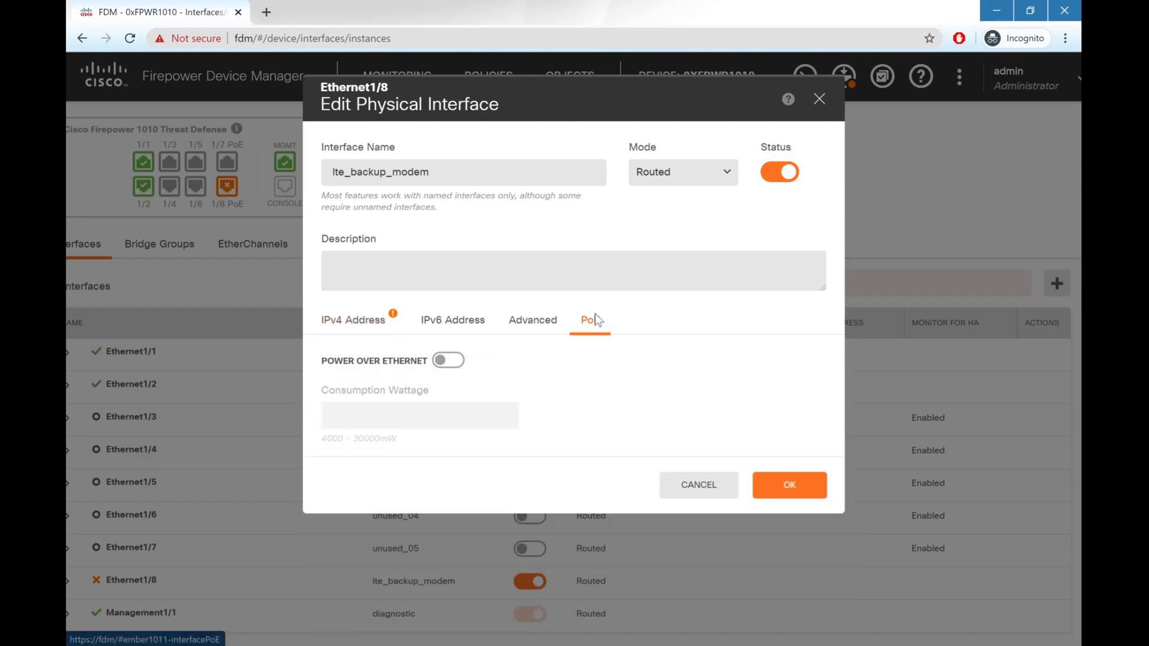
{"action": "left_click", "coordinate": [440, 358]}
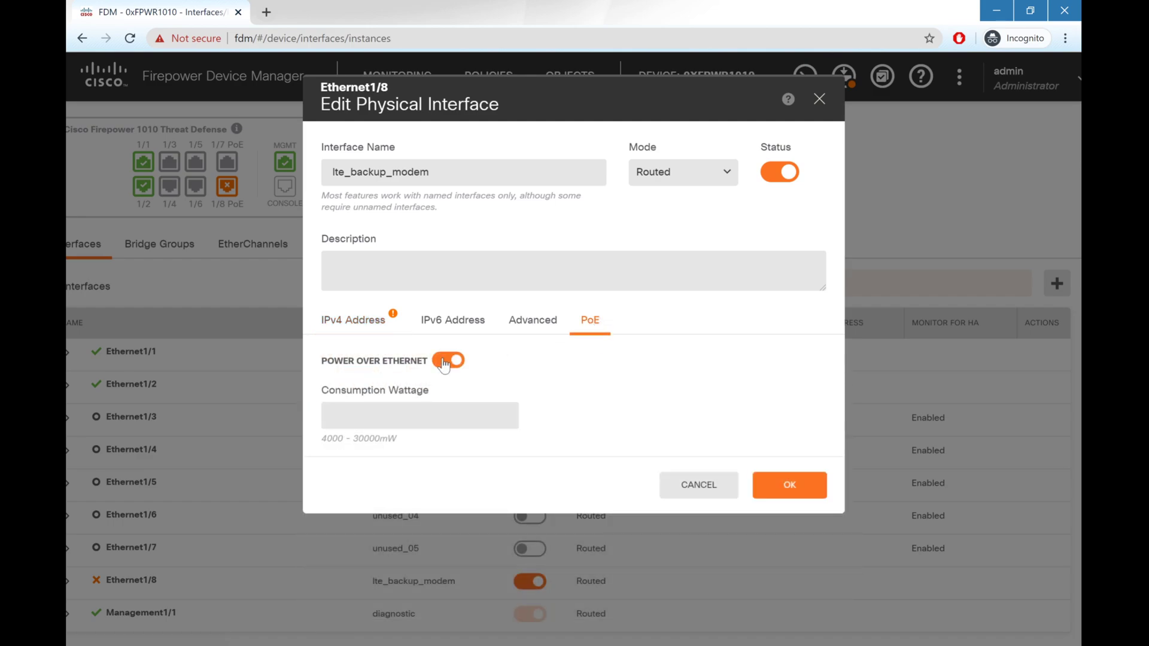
{"action": "left_click", "coordinate": [800, 483]}
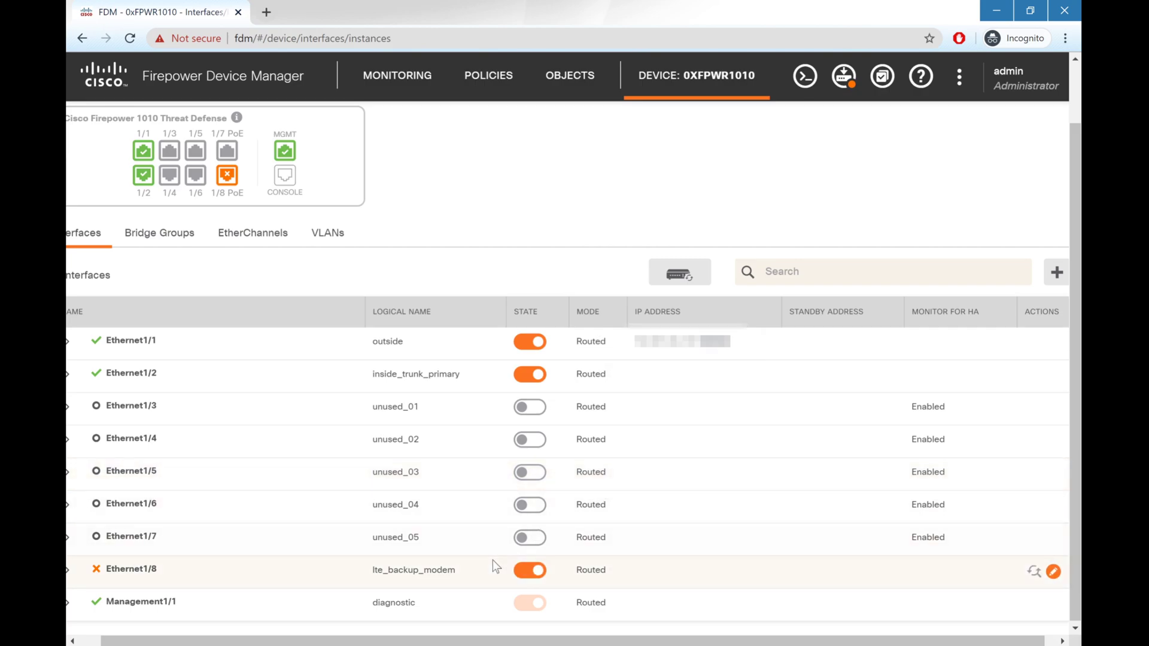
Step: Bring up the Security Zones list under Objects
{"action": "scroll", "coordinate": [548, 472], "scroll_direction": "up", "scroll_amount": 1}
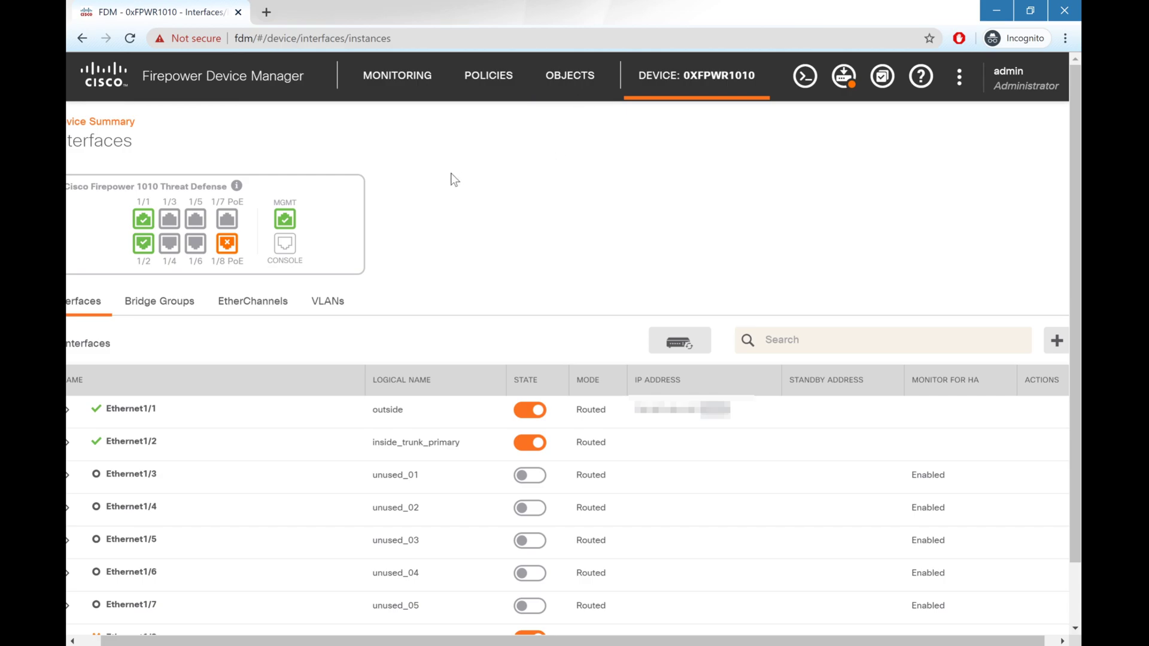
{"action": "scroll", "coordinate": [455, 179], "scroll_direction": "left", "scroll_amount": 1}
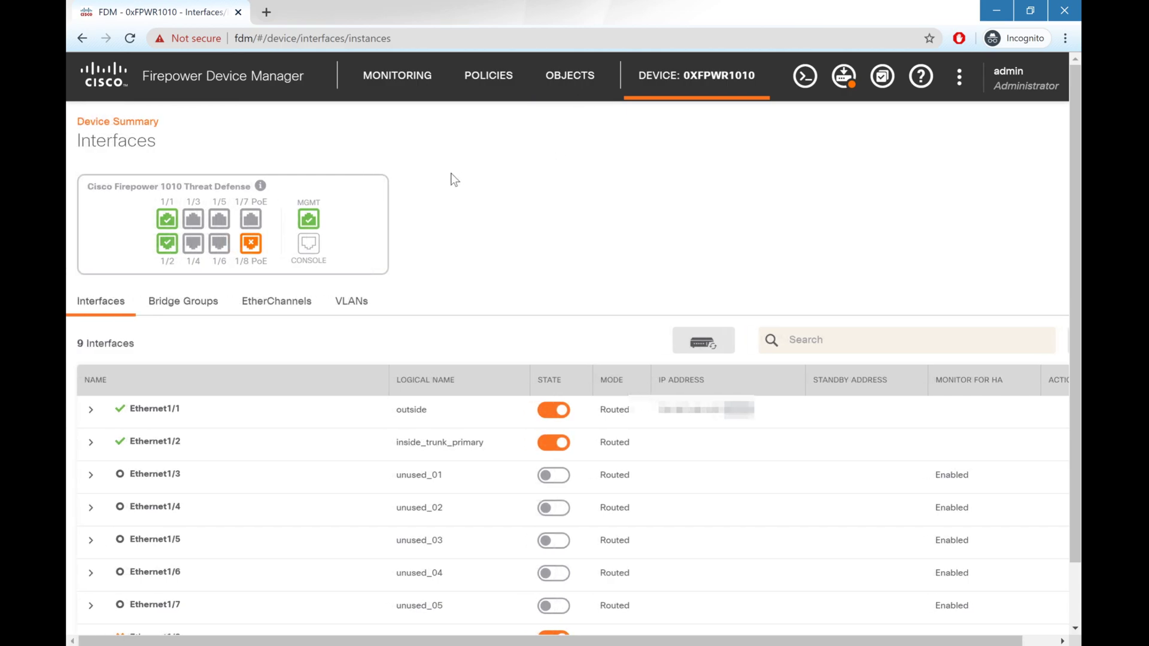
{"action": "left_click", "coordinate": [572, 91]}
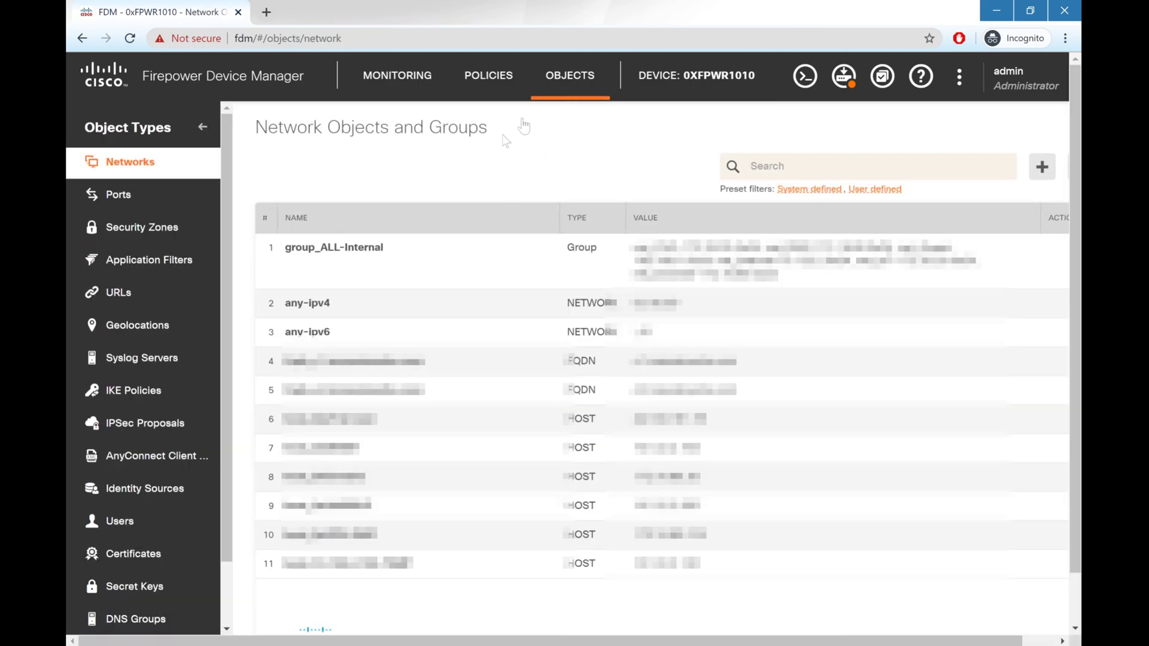
{"action": "left_click", "coordinate": [130, 226]}
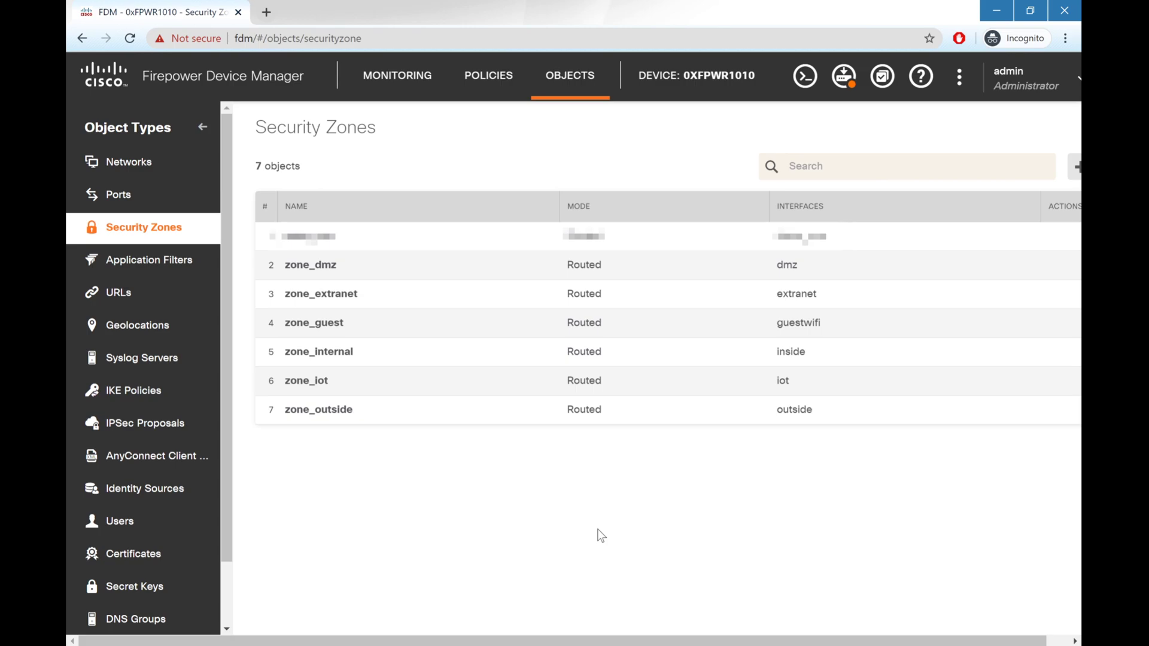
{"action": "mouse_move", "coordinate": [928, 418]}
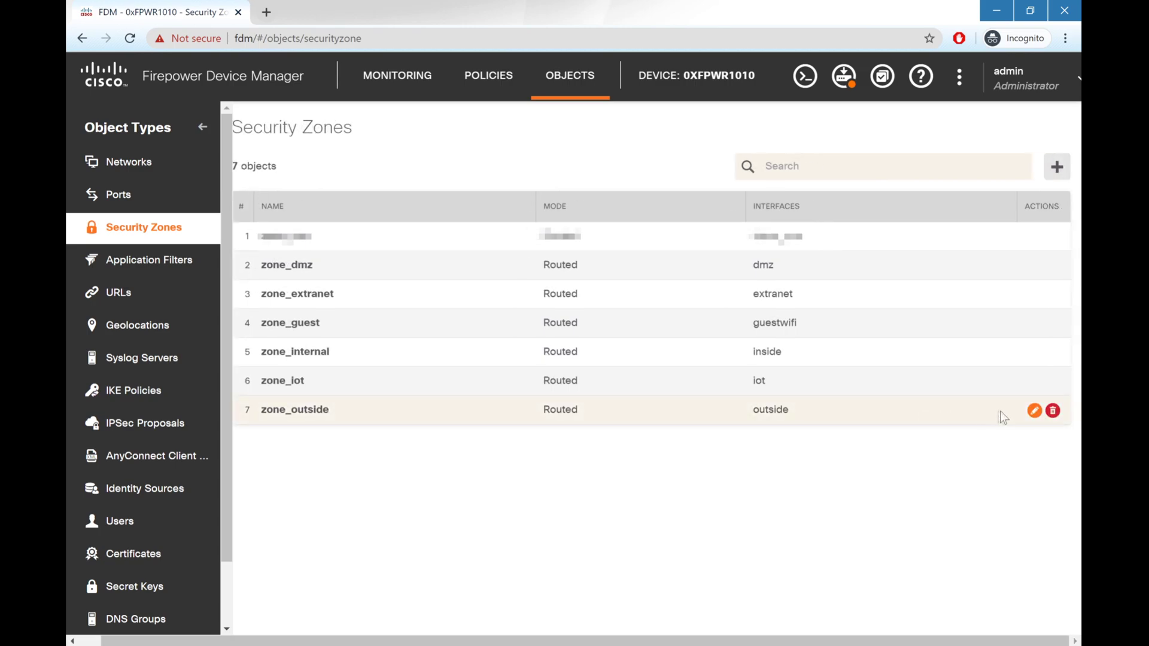
Step: Add lte_backup_modem to zone_outside's interfaces next to outside and save the zone
{"action": "left_click", "coordinate": [1034, 411]}
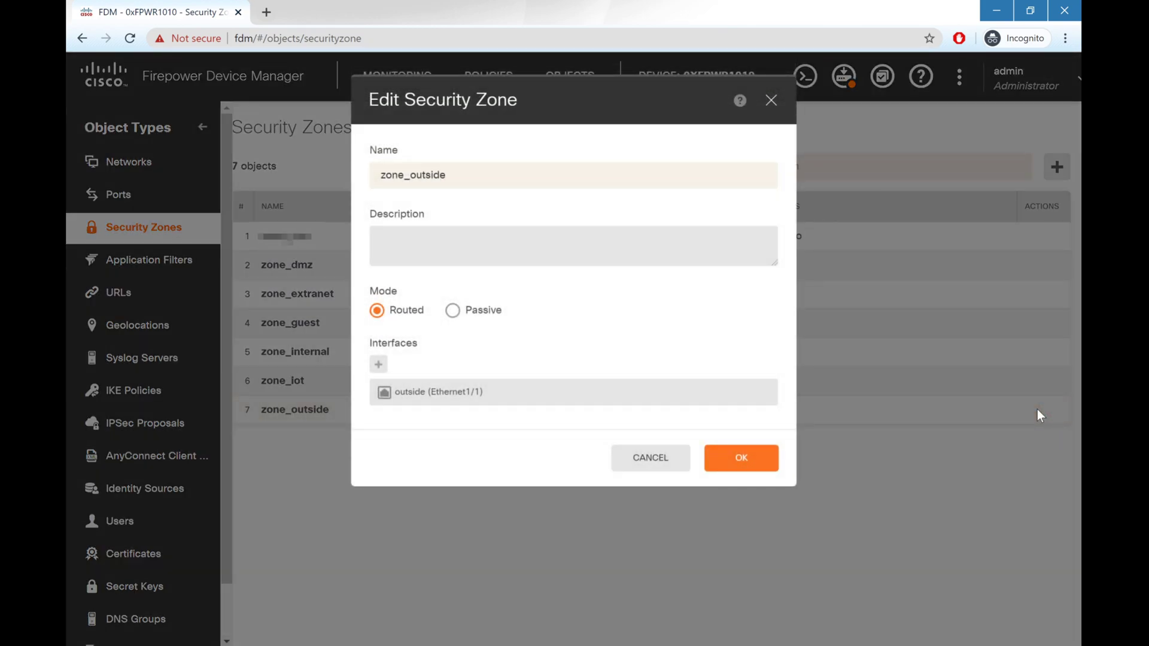
{"action": "left_click", "coordinate": [379, 364]}
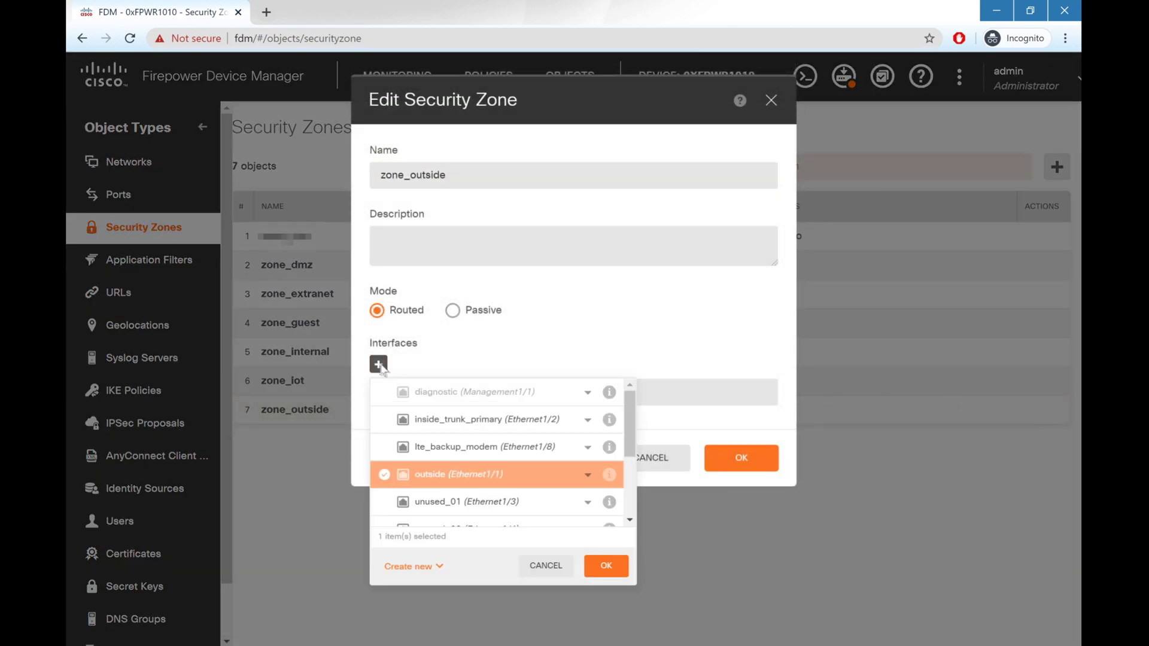
{"action": "left_click", "coordinate": [464, 455]}
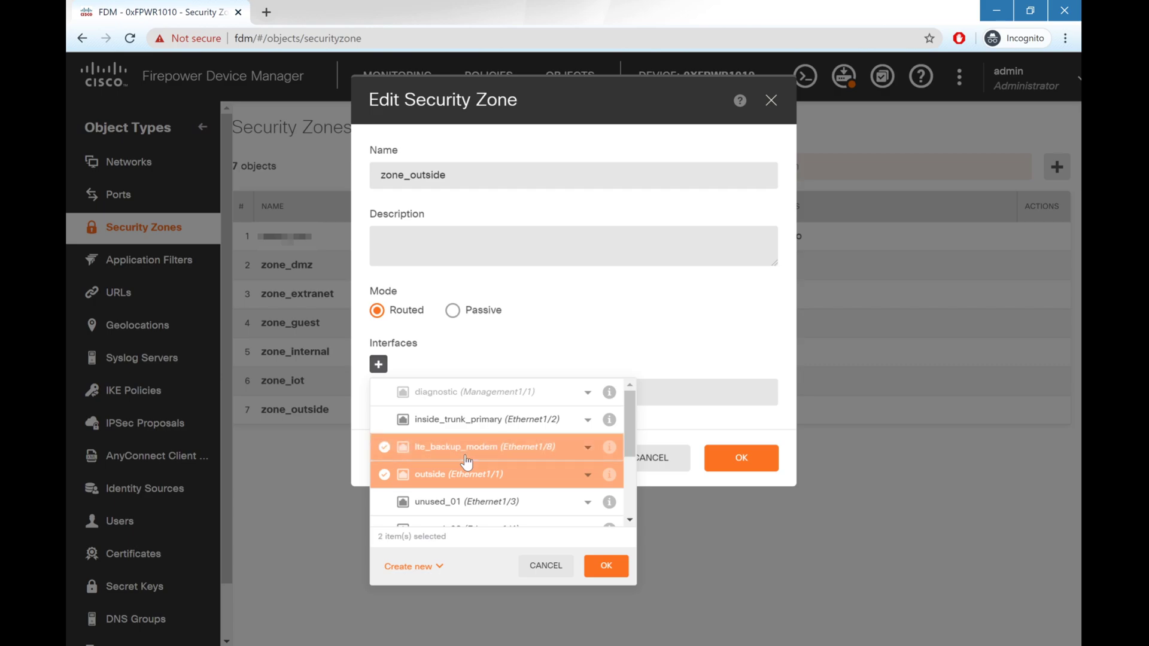
{"action": "left_click", "coordinate": [606, 566]}
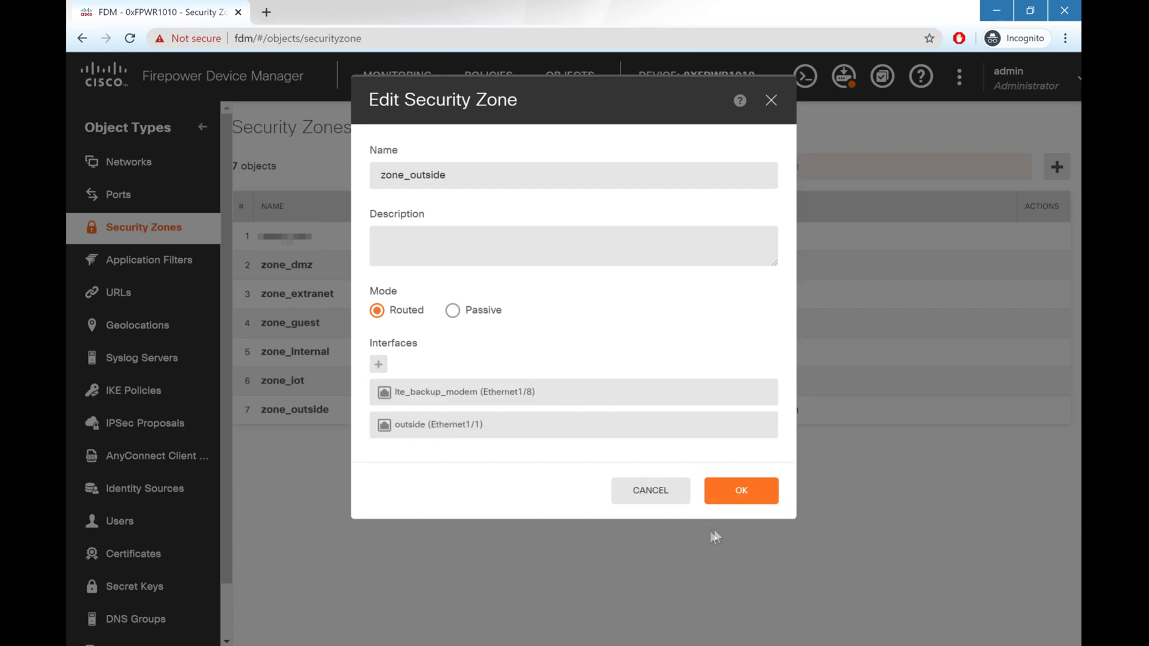
{"action": "left_click", "coordinate": [733, 500]}
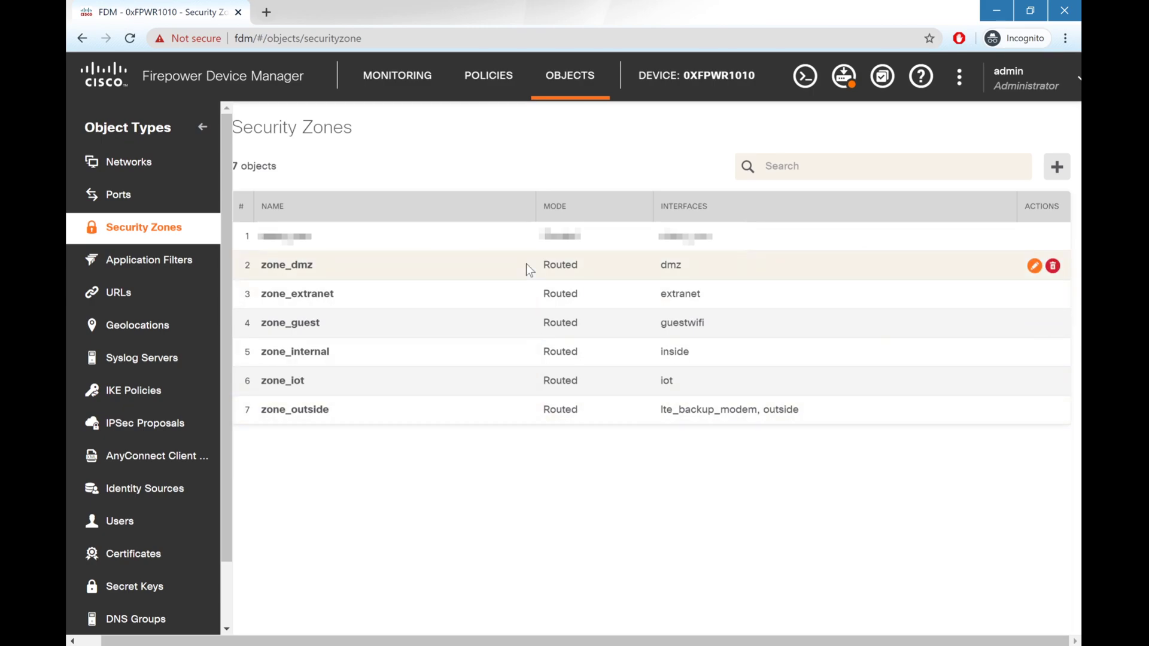
{"action": "left_click", "coordinate": [486, 86]}
Step: Start a Dynamic NAT rule named nat_LTE placed after auto NAT rules
{"action": "left_click", "coordinate": [547, 182]}
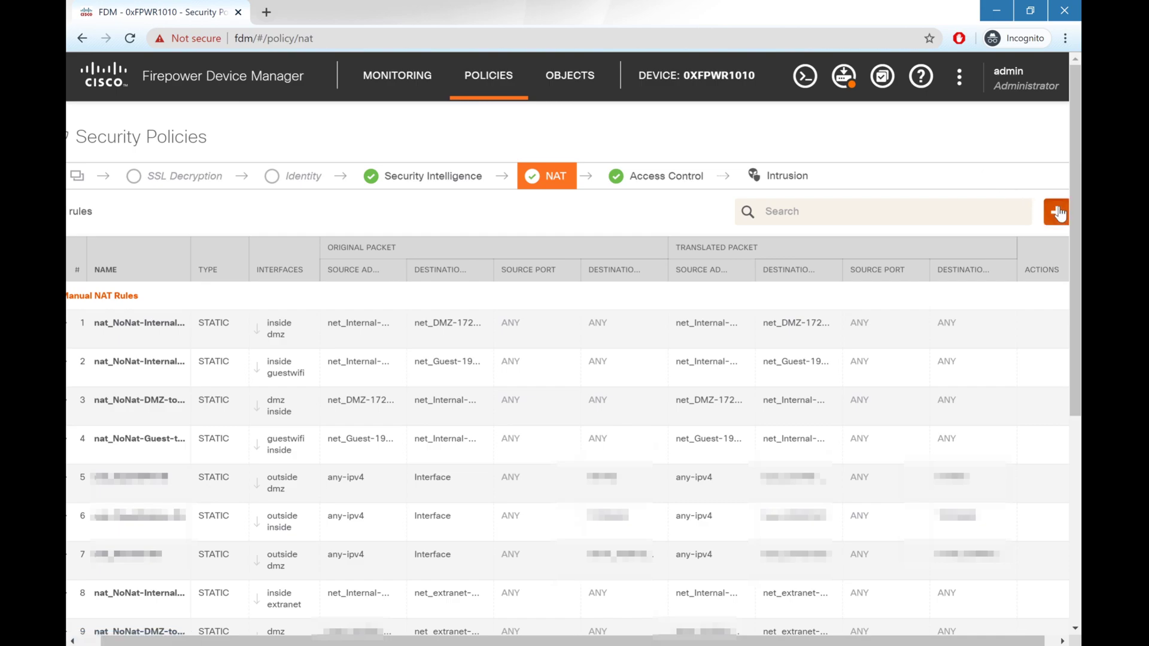
{"action": "left_click", "coordinate": [1056, 213]}
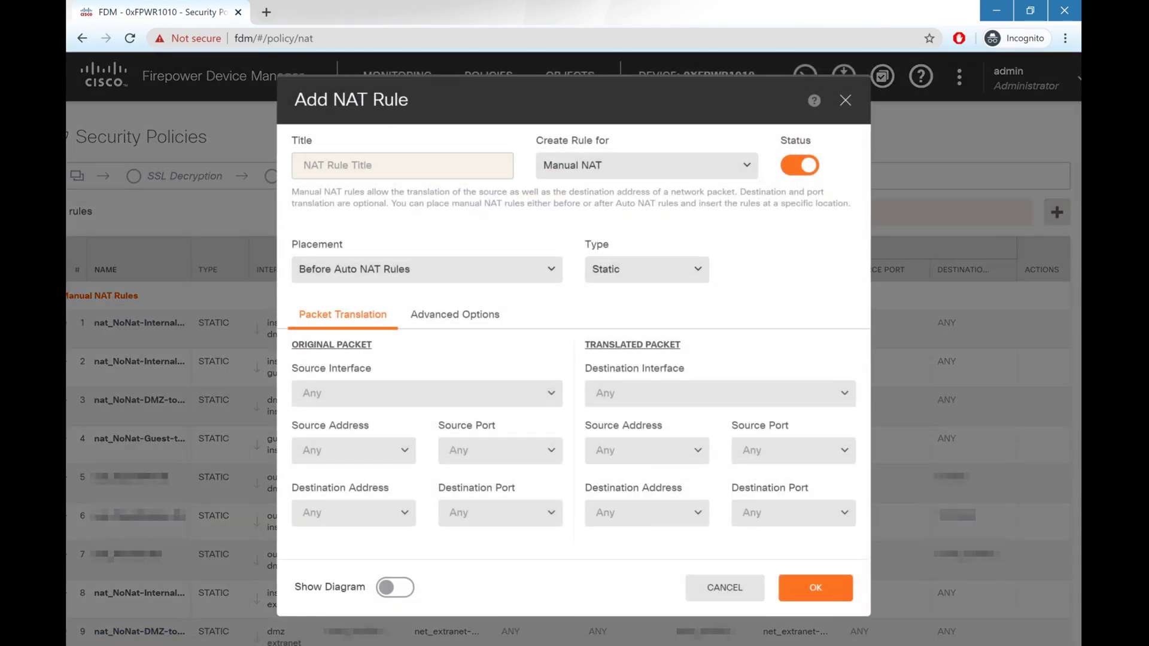
{"action": "type", "text": "nat_LTE"}
{"action": "left_click", "coordinate": [490, 276]}
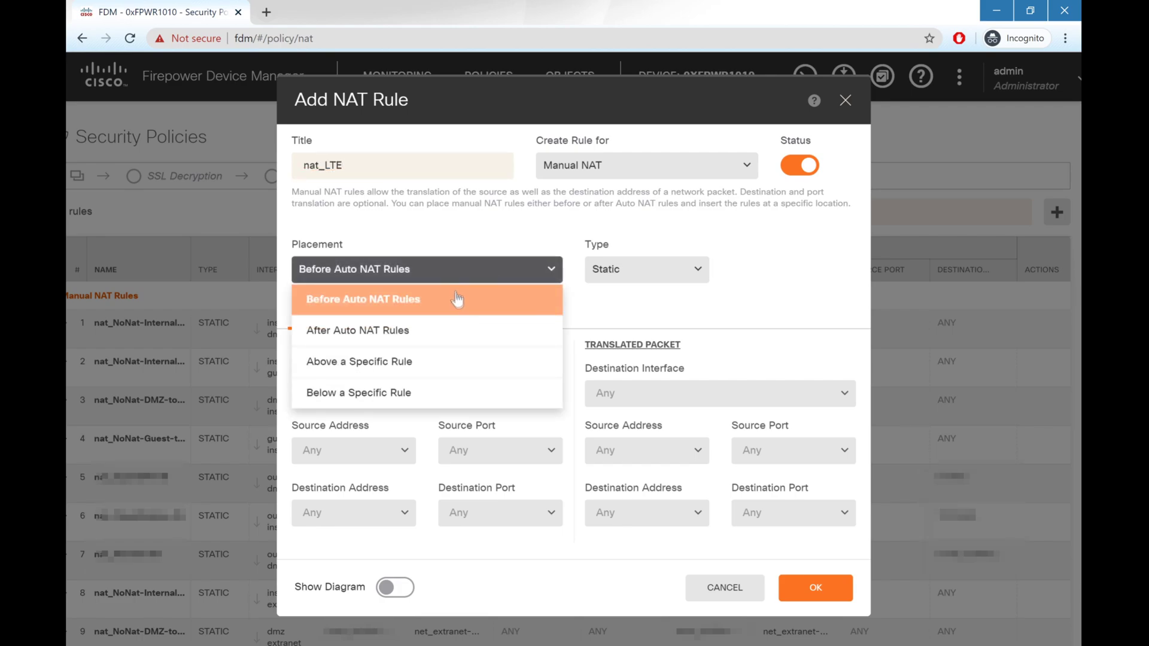
{"action": "left_click", "coordinate": [419, 332]}
{"action": "left_click", "coordinate": [643, 271]}
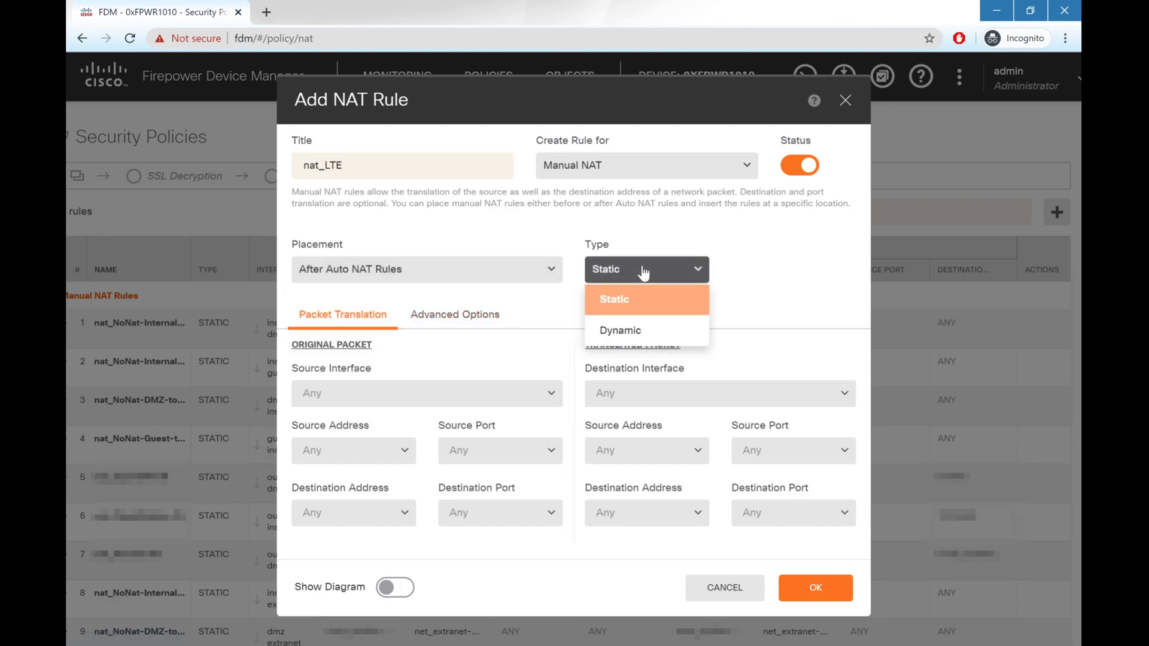
{"action": "left_click", "coordinate": [656, 330]}
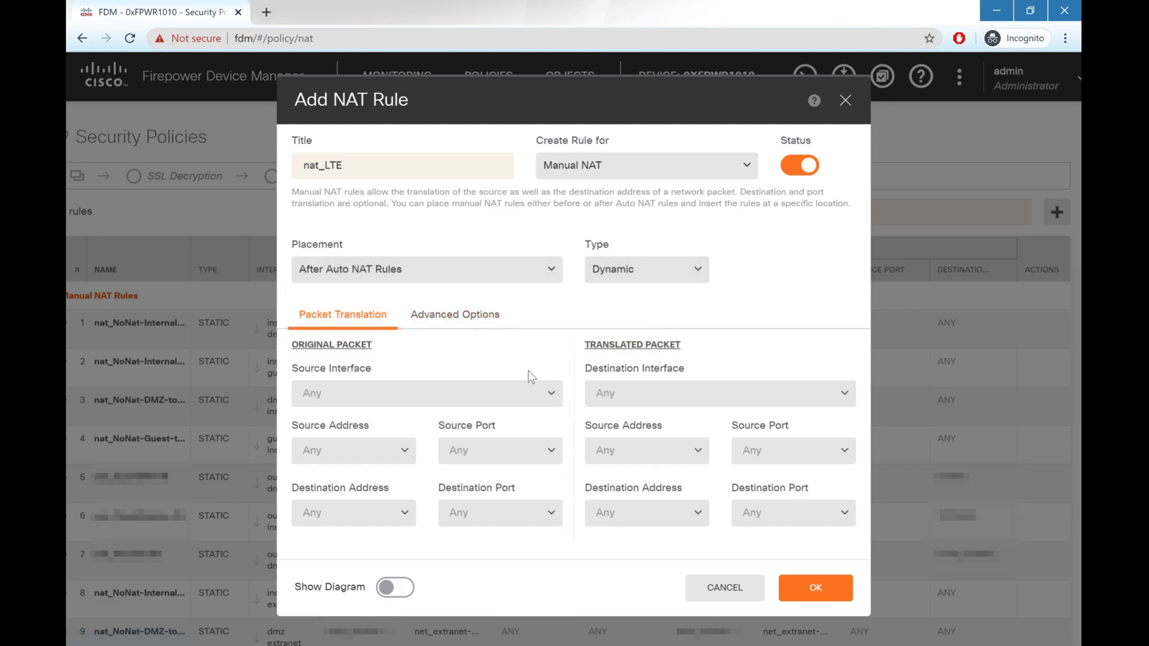
Step: Set the rule's source interface to inside and destination to lte_backup_modem
{"action": "left_click", "coordinate": [520, 397]}
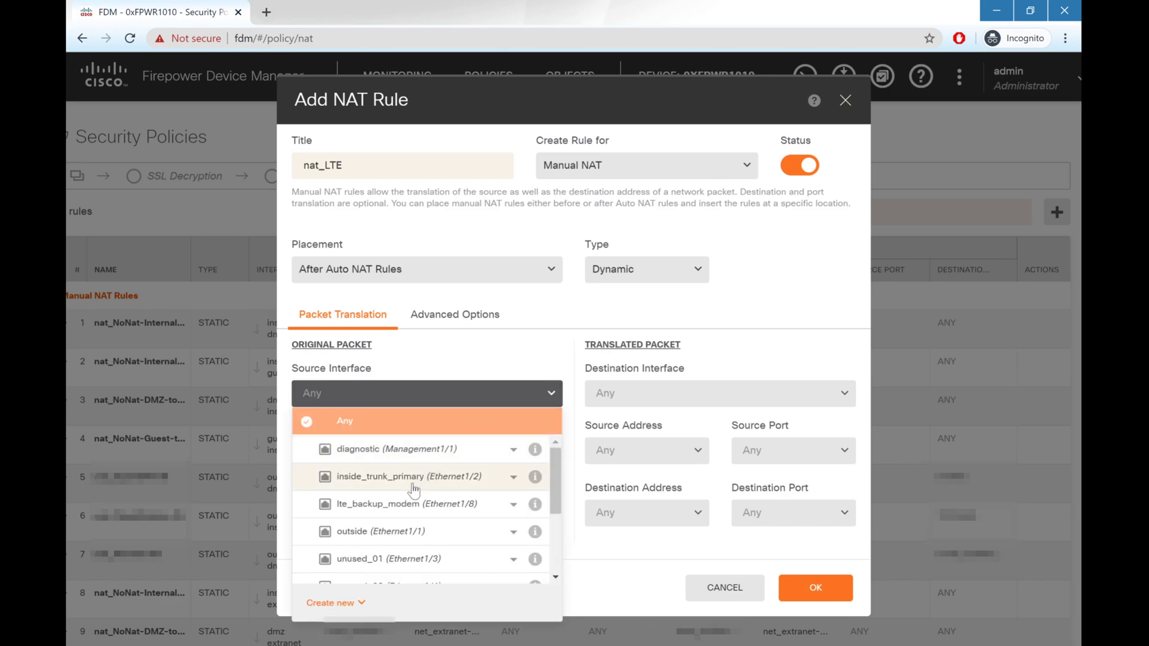
{"action": "left_click", "coordinate": [514, 477]}
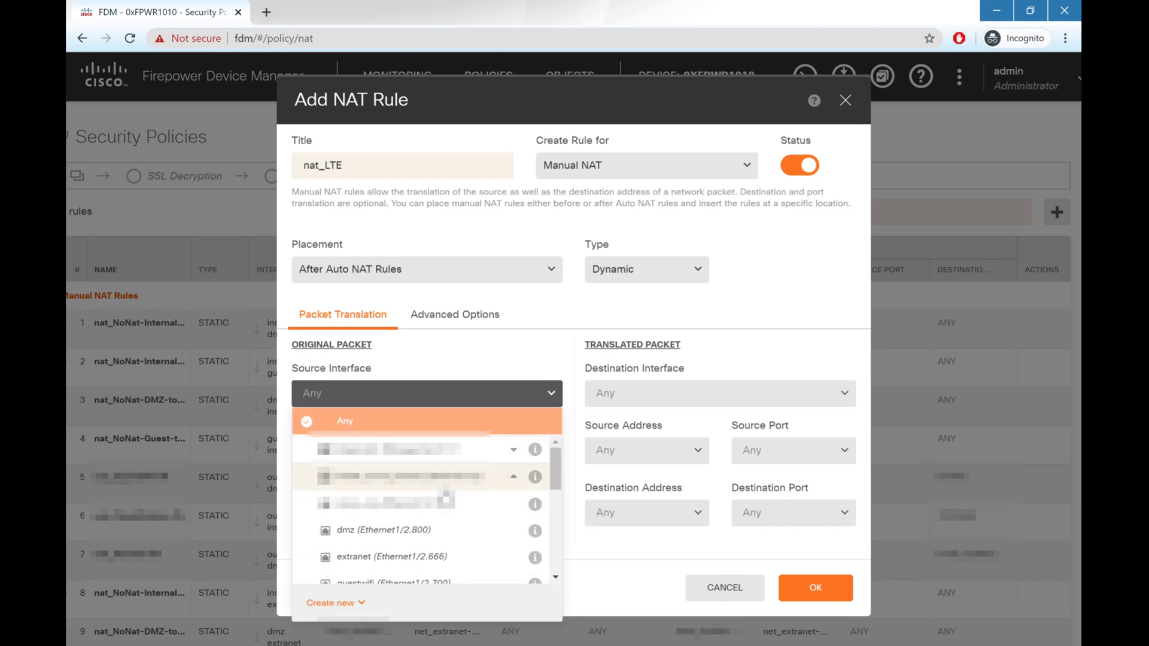
{"action": "scroll", "coordinate": [446, 495], "scroll_direction": "down", "scroll_amount": 2}
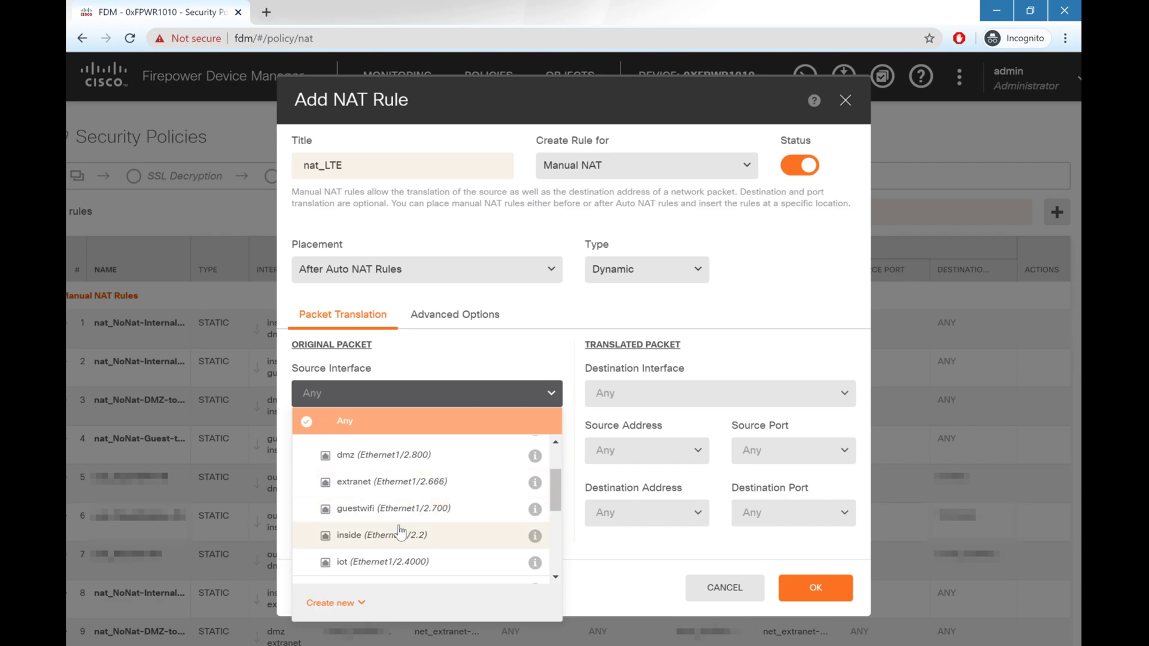
{"action": "left_click", "coordinate": [401, 535]}
{"action": "left_click", "coordinate": [693, 393]}
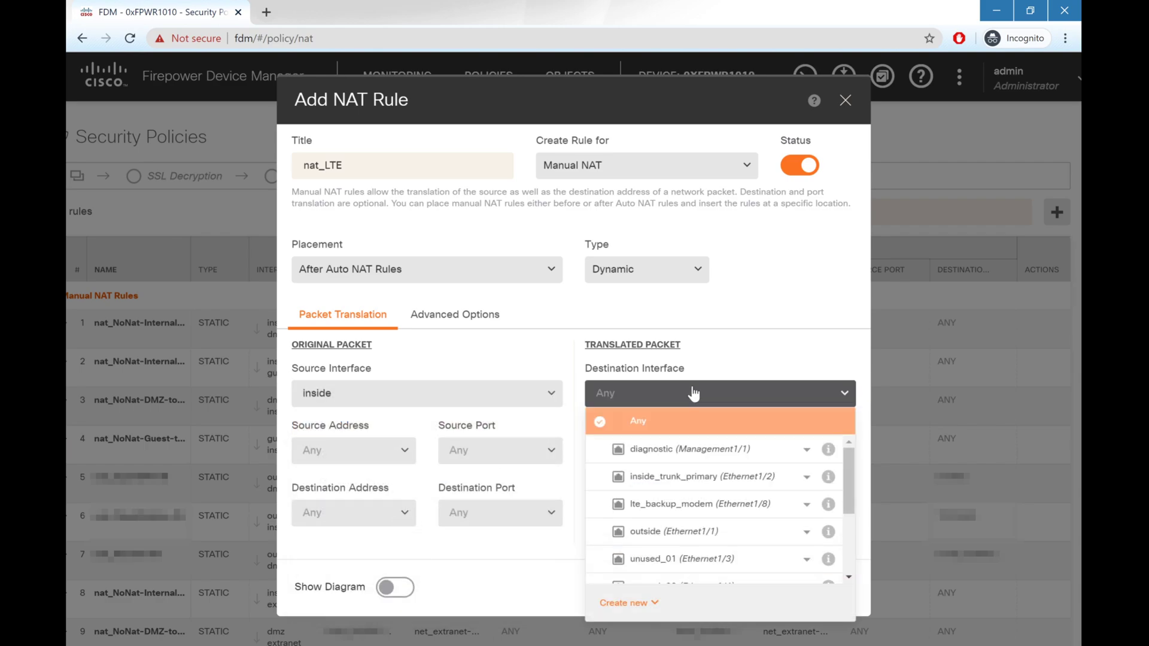
{"action": "scroll", "coordinate": [719, 473], "scroll_direction": "down", "scroll_amount": 1}
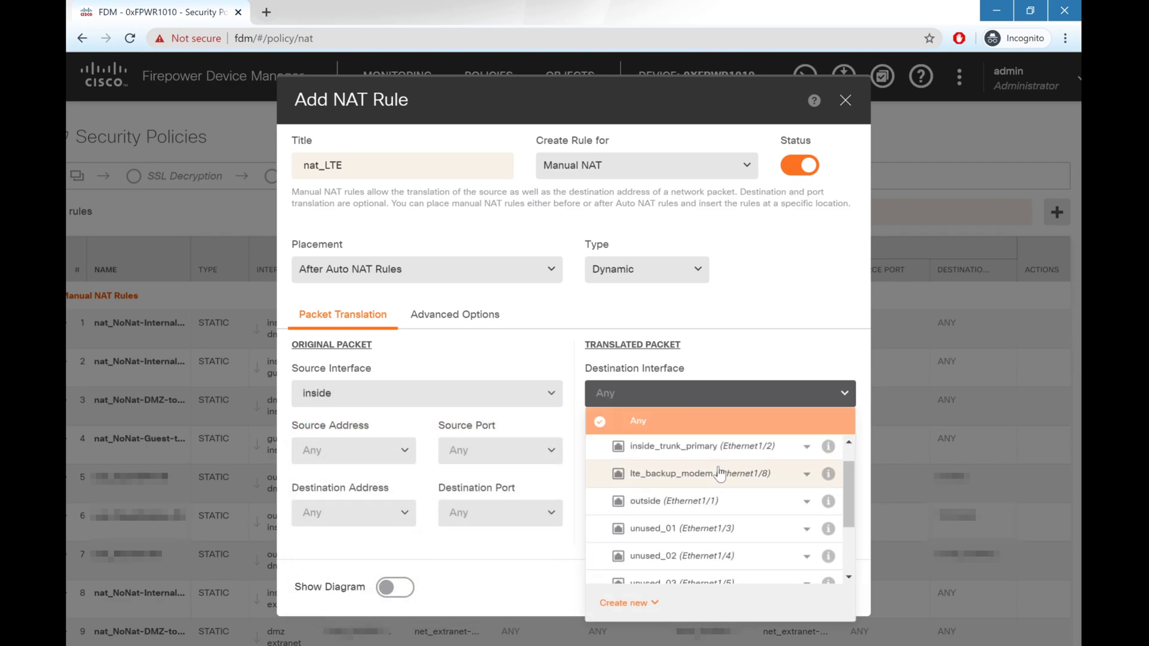
{"action": "left_click", "coordinate": [720, 473]}
Step: Translate source net_Internal (10.122.2…) to the interface address and save nat_LTE
{"action": "left_click", "coordinate": [386, 457]}
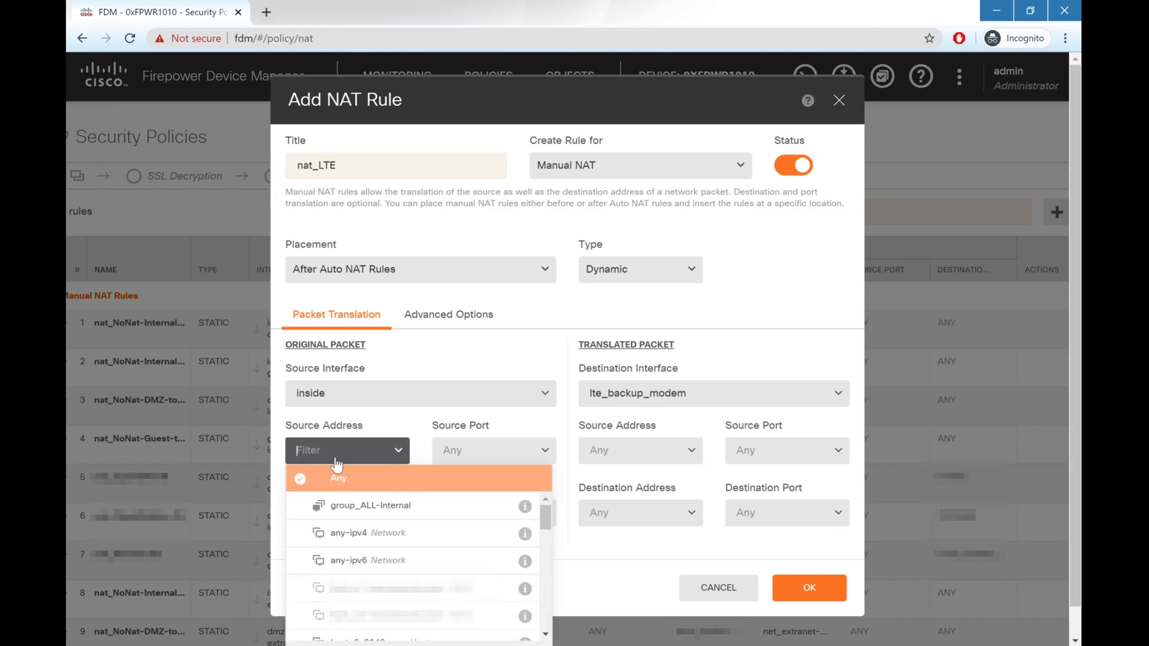
{"action": "type", "text": "10.122.2"}
{"action": "left_click", "coordinate": [383, 533]}
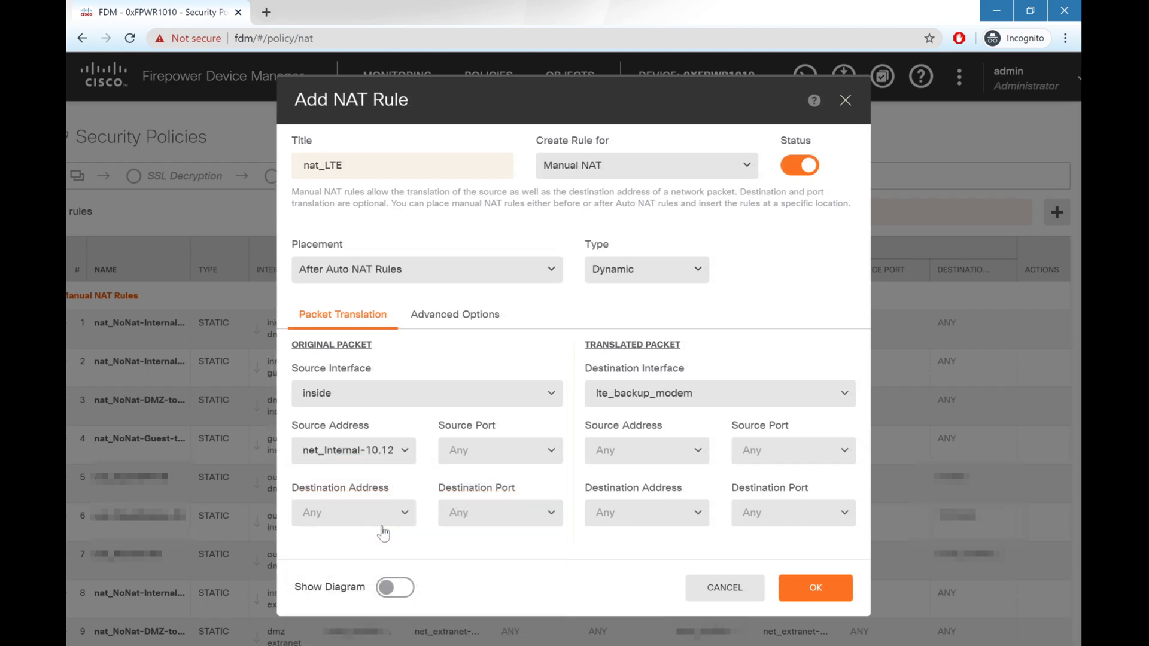
{"action": "left_click", "coordinate": [684, 446]}
{"action": "left_click", "coordinate": [682, 507]}
{"action": "left_click", "coordinate": [825, 591]}
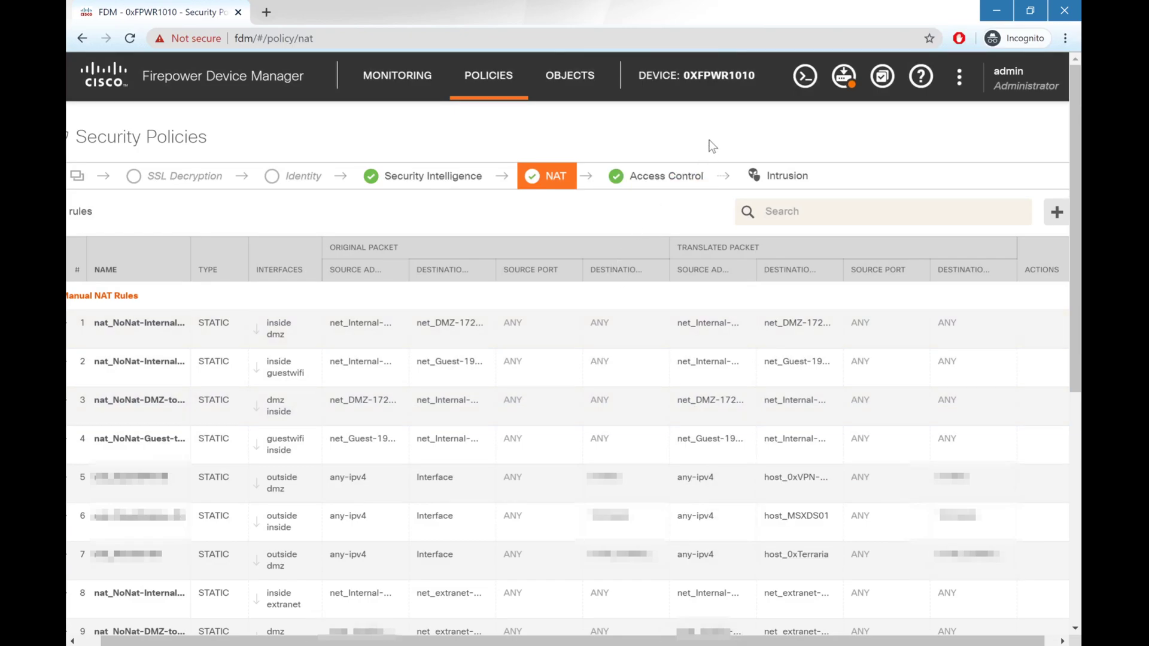
Step: Go from the Device summary to the empty Static Routing page
{"action": "left_click", "coordinate": [700, 78]}
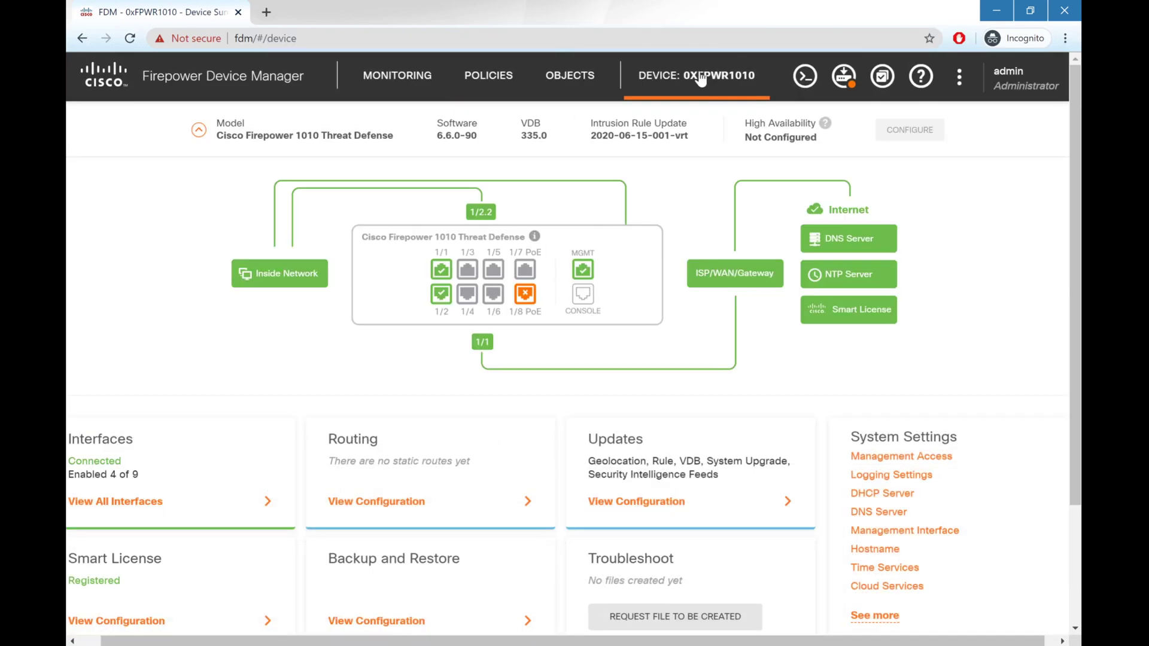
{"action": "left_click", "coordinate": [396, 502]}
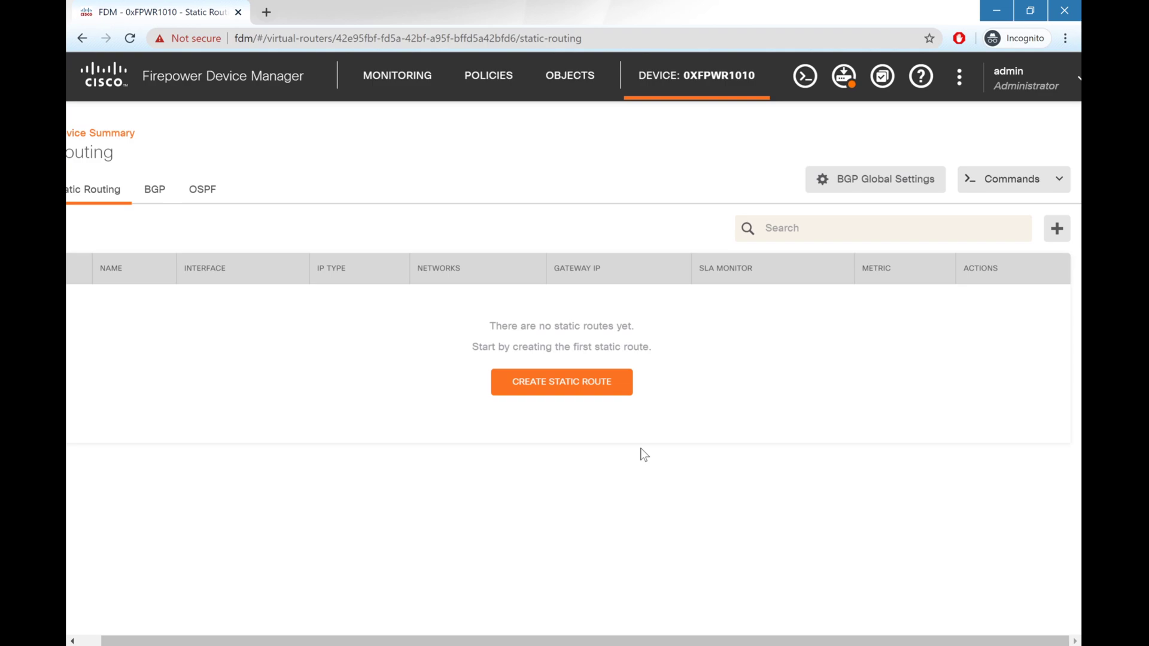
Step: Start a static route named failover_monitor on the outside interface
{"action": "scroll", "coordinate": [644, 454], "scroll_direction": "left", "scroll_amount": 1}
{"action": "left_click", "coordinate": [586, 385]}
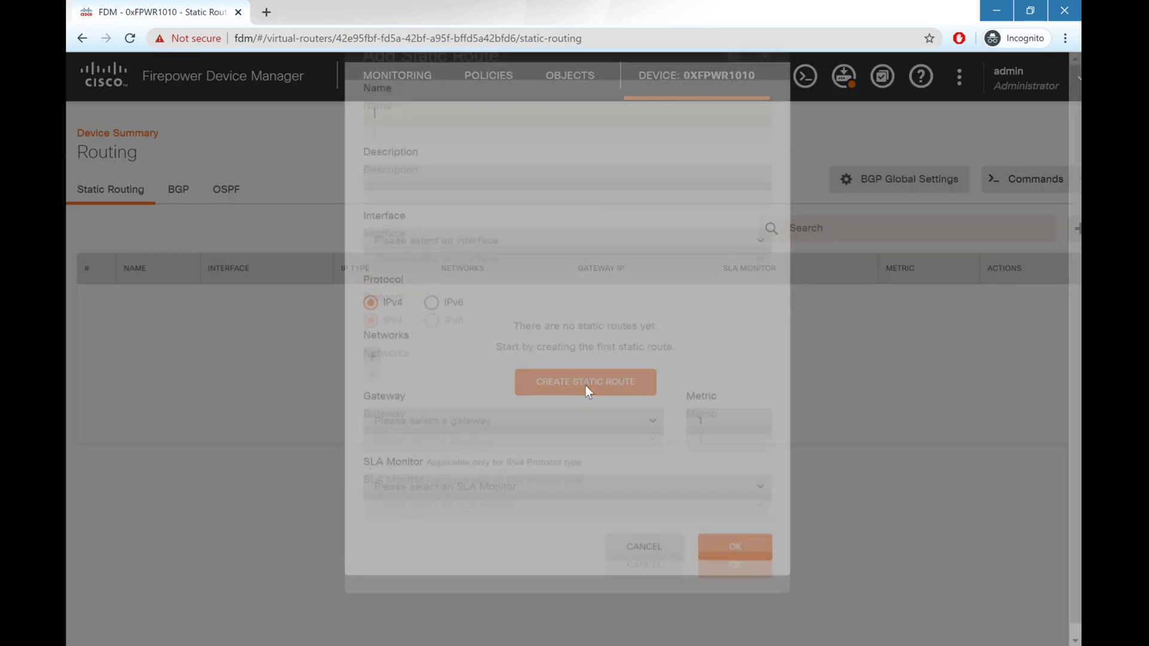
{"action": "type", "text": "f"}
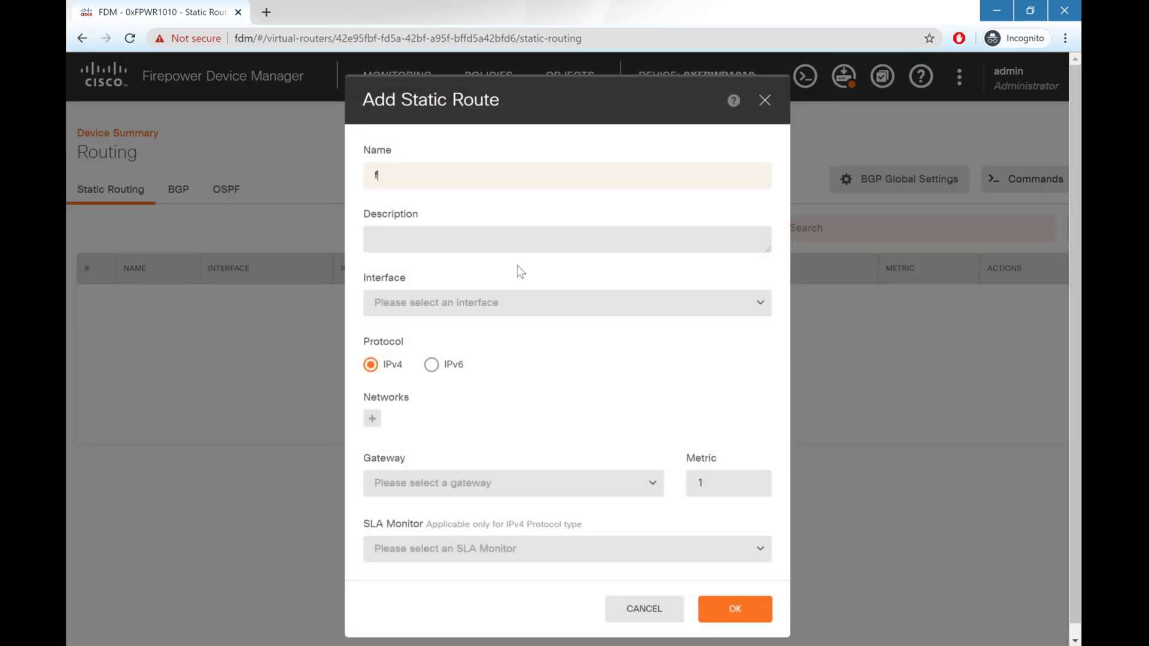
{"action": "type", "text": "ailover_monitor"}
{"action": "left_click", "coordinate": [523, 315]}
{"action": "scroll", "coordinate": [528, 383], "scroll_direction": "down", "scroll_amount": 2}
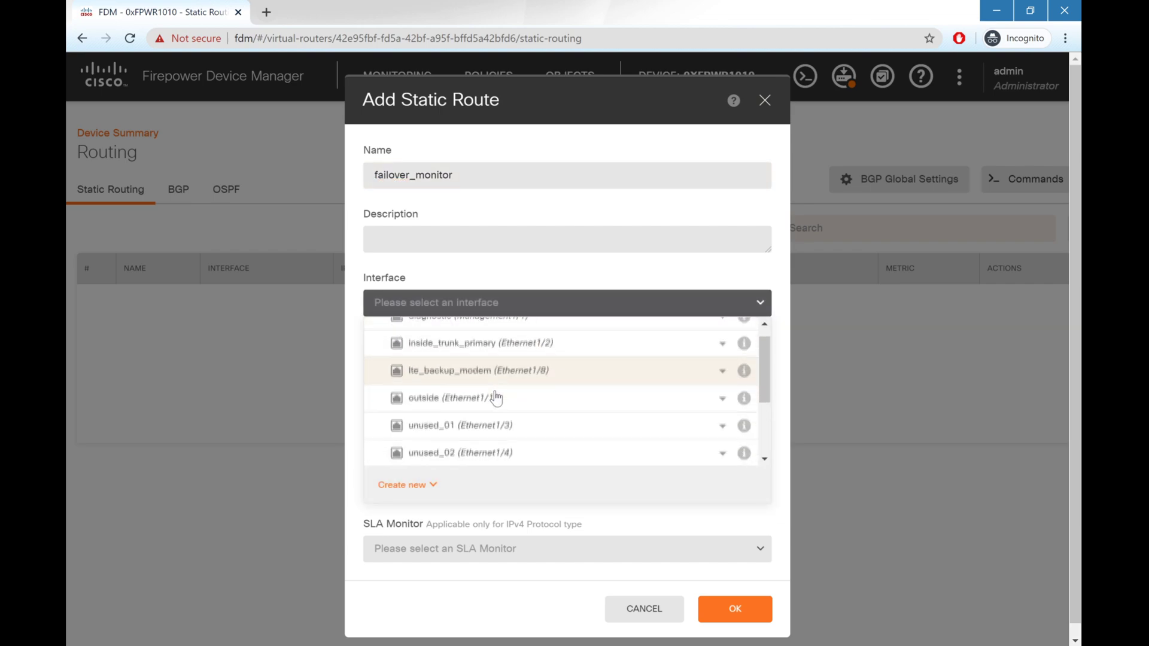
{"action": "left_click", "coordinate": [495, 359]}
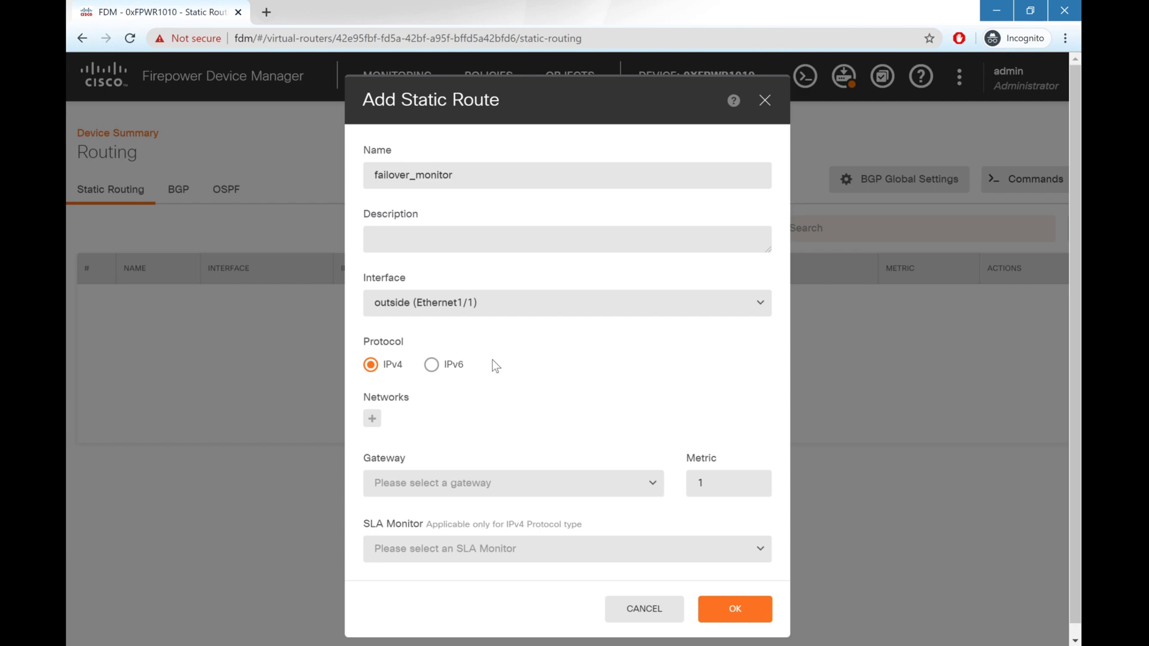
Step: Create a host network object GoogleDNS with address 8.8.8.8
{"action": "left_click", "coordinate": [372, 418]}
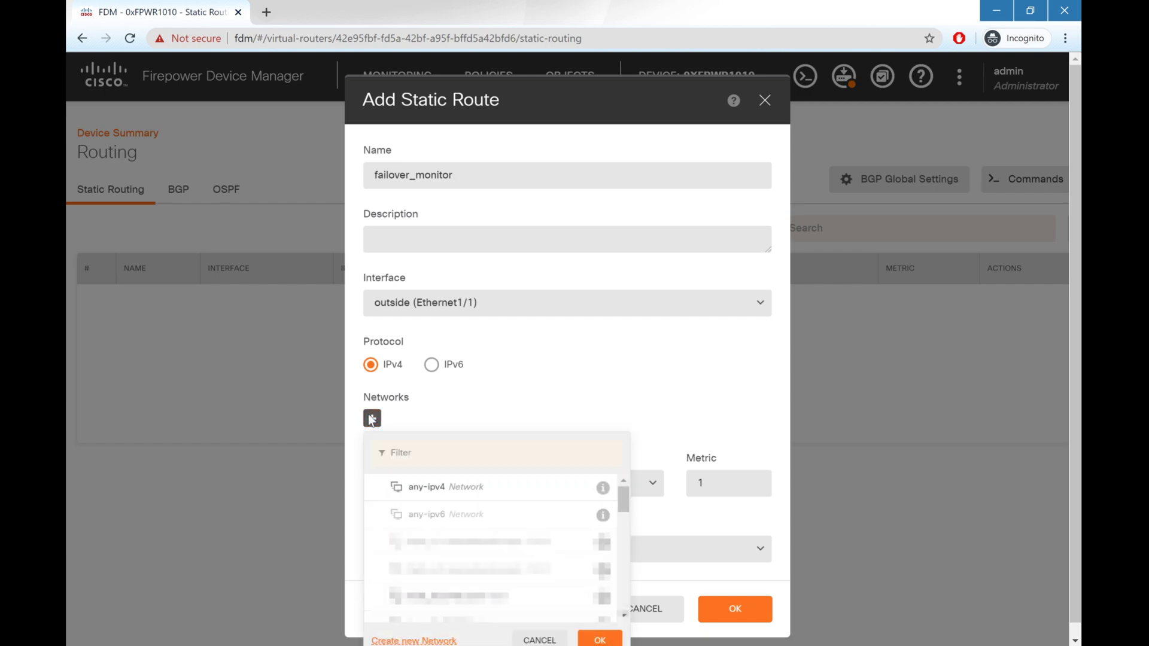
{"action": "left_click", "coordinate": [419, 641]}
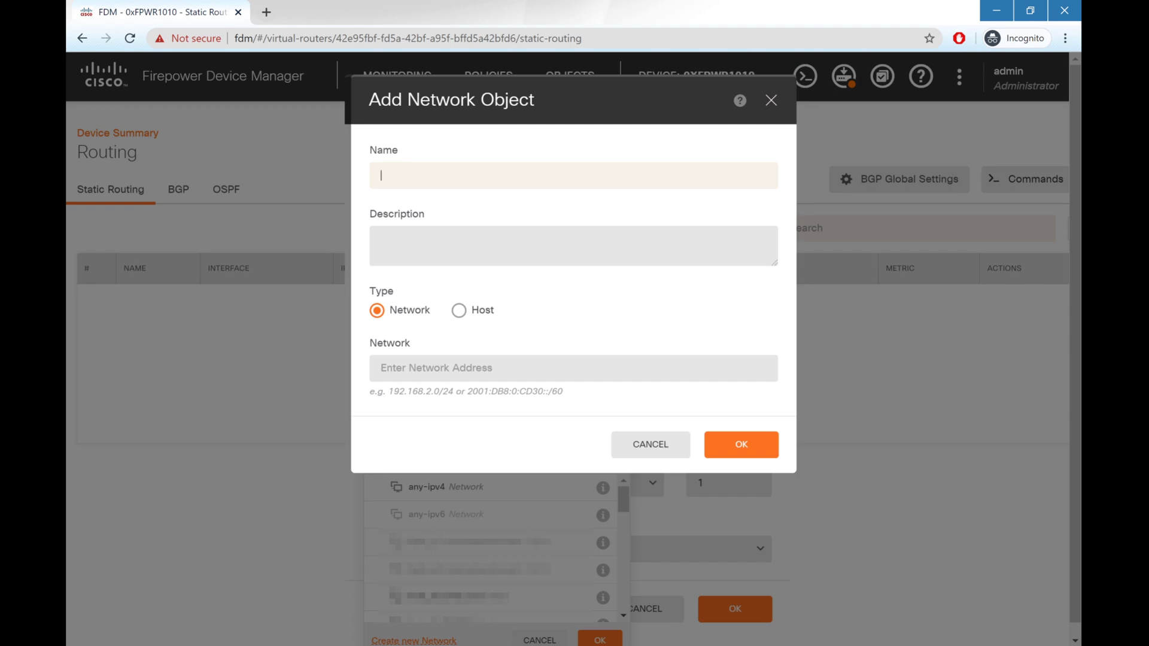
{"action": "type", "text": "GoogleDNS"}
{"action": "left_click", "coordinate": [458, 310]}
{"action": "left_click", "coordinate": [473, 356]}
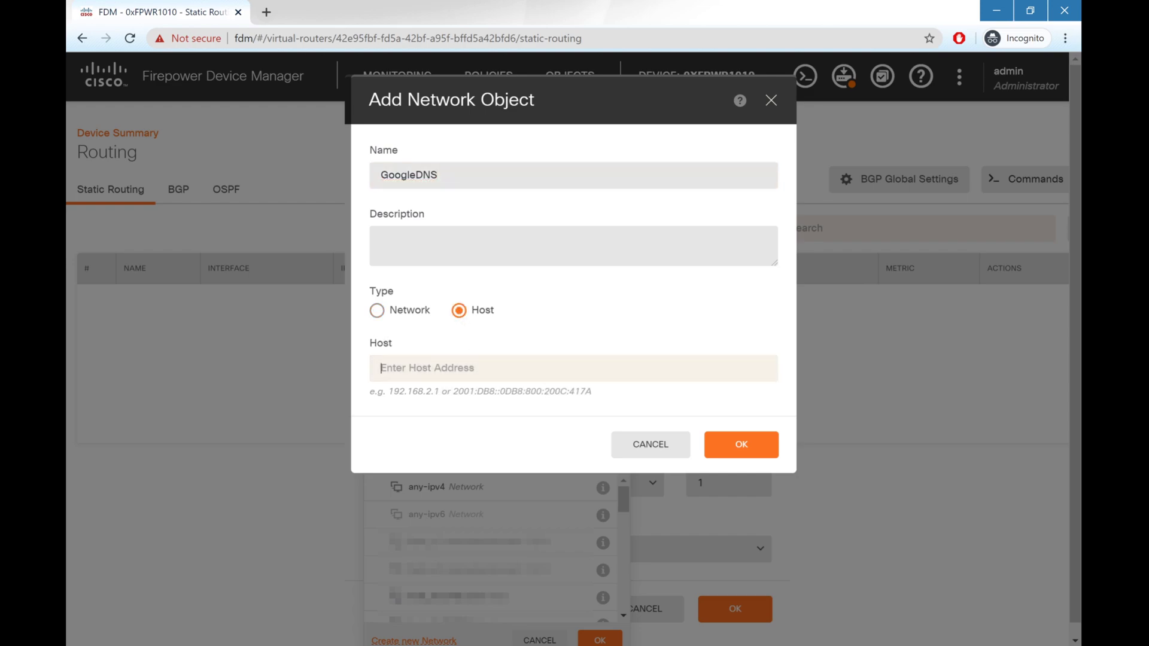
{"action": "type", "text": "8.8.8.8"}
{"action": "left_click", "coordinate": [741, 443]}
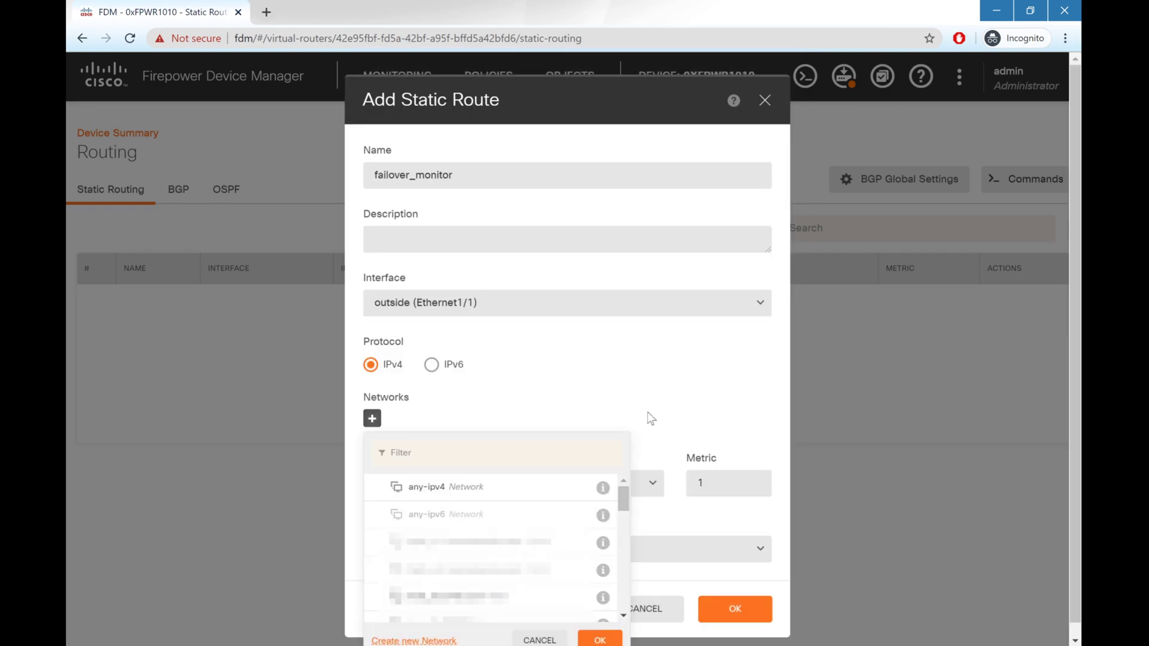
Step: Select GoogleDNS as the failover_monitor route's network
{"action": "left_click", "coordinate": [518, 462]}
{"action": "type", "text": "Google"}
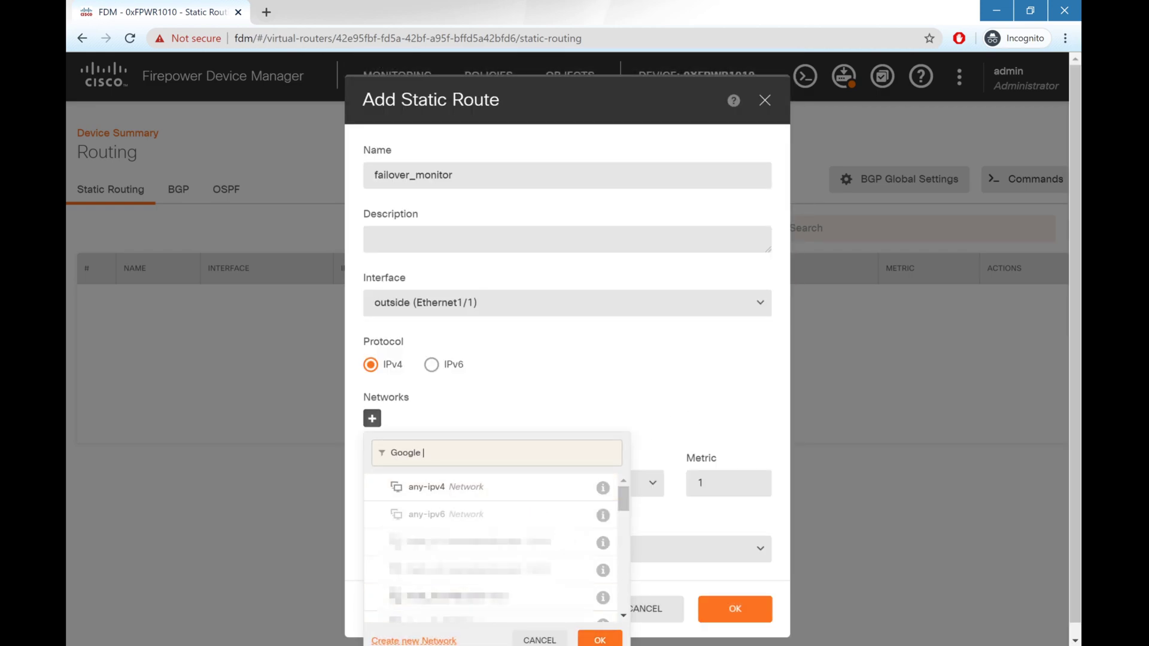
{"action": "left_click", "coordinate": [491, 488]}
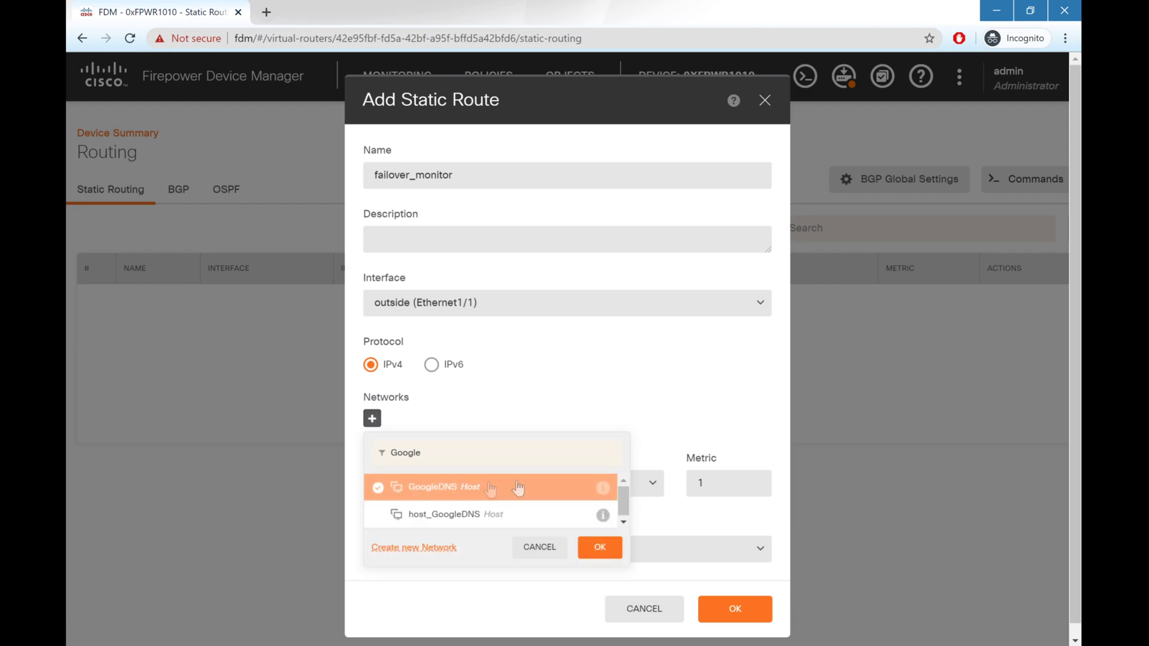
{"action": "left_click", "coordinate": [614, 543]}
Step: Create gateway host gw_7_in_inside (192.168.7.1), use it as gateway, and save the route
{"action": "scroll", "coordinate": [618, 525], "scroll_direction": "down", "scroll_amount": 1}
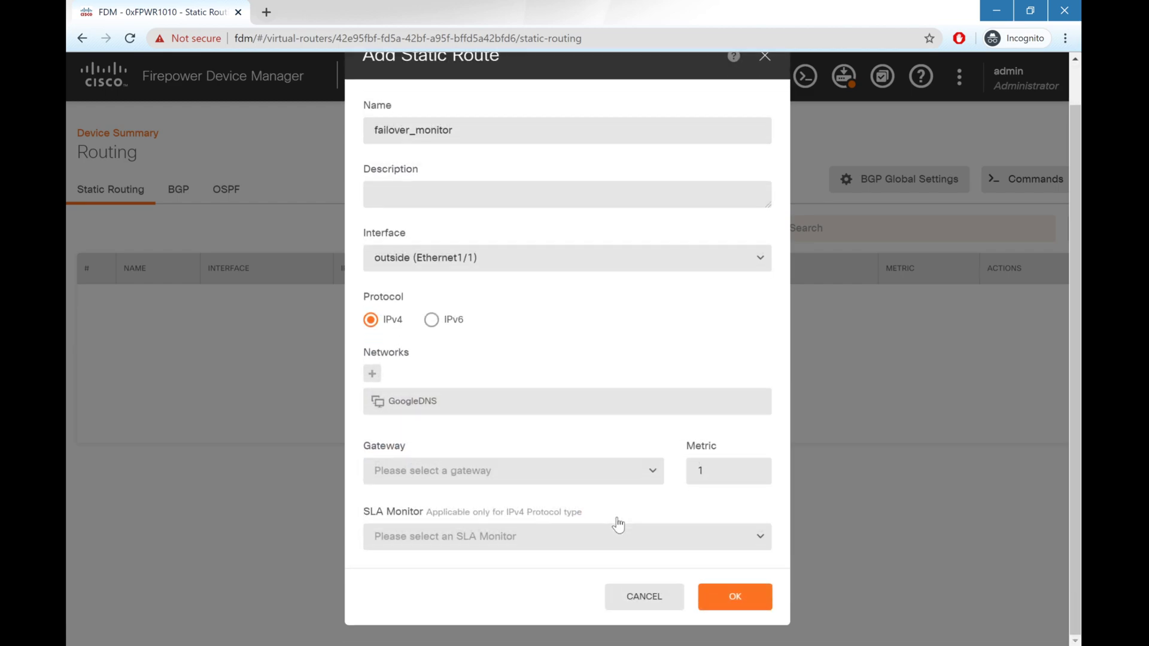
{"action": "left_click", "coordinate": [657, 473]}
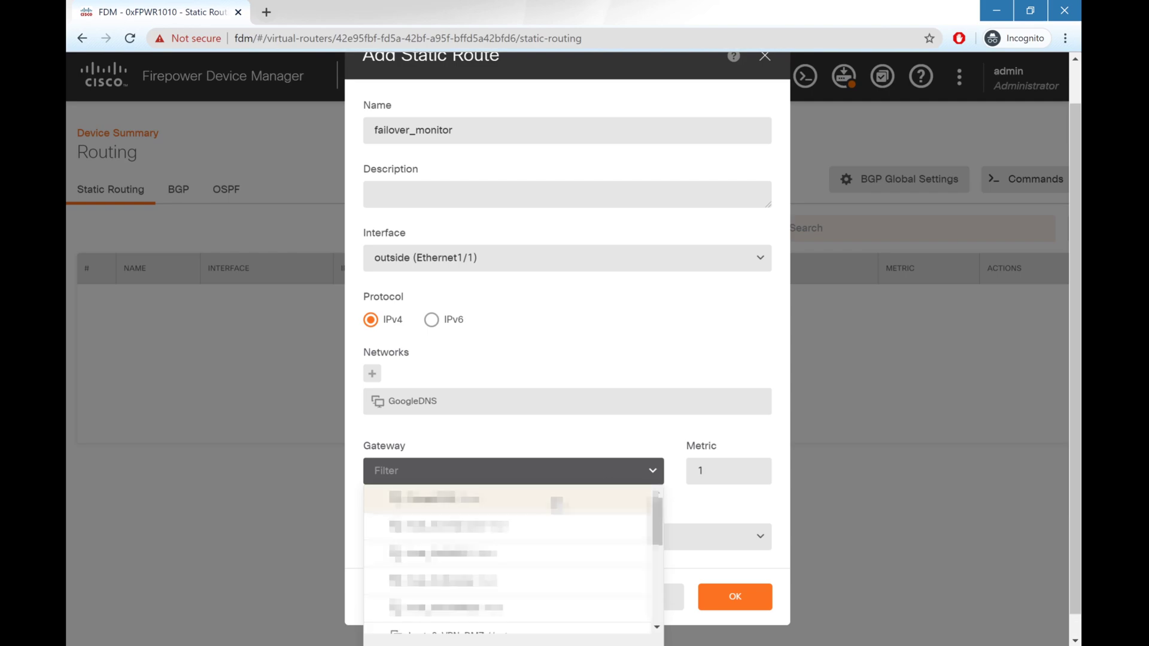
{"action": "scroll", "coordinate": [646, 390], "scroll_direction": "down", "scroll_amount": 1}
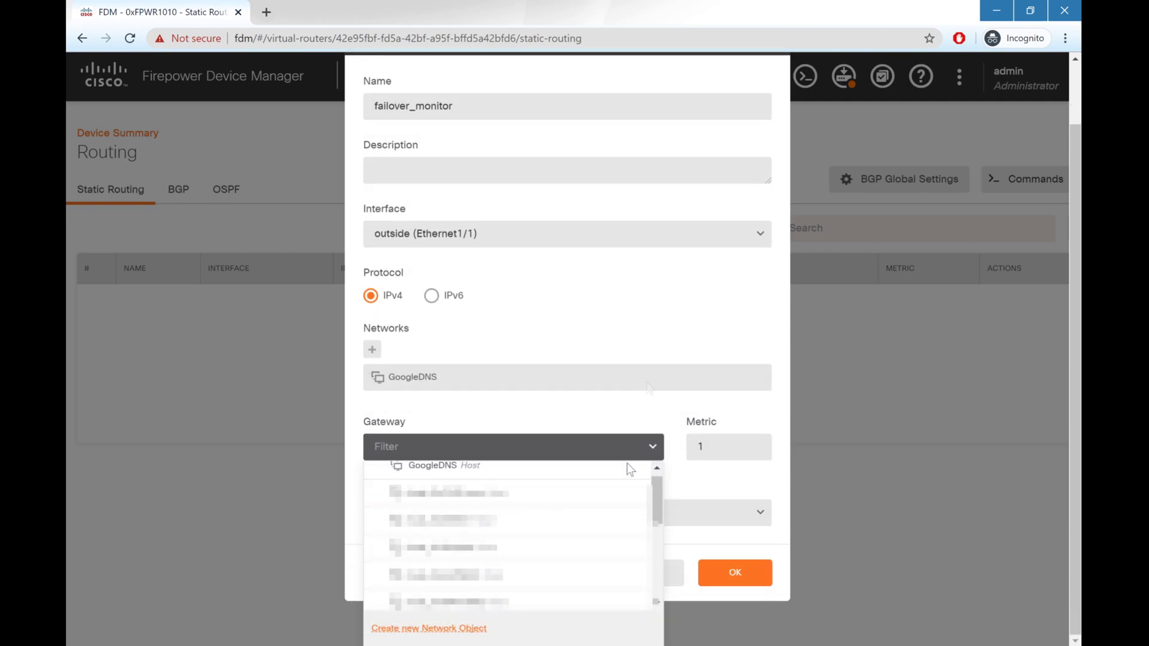
{"action": "left_click", "coordinate": [450, 628]}
{"action": "type", "text": "gw_"}
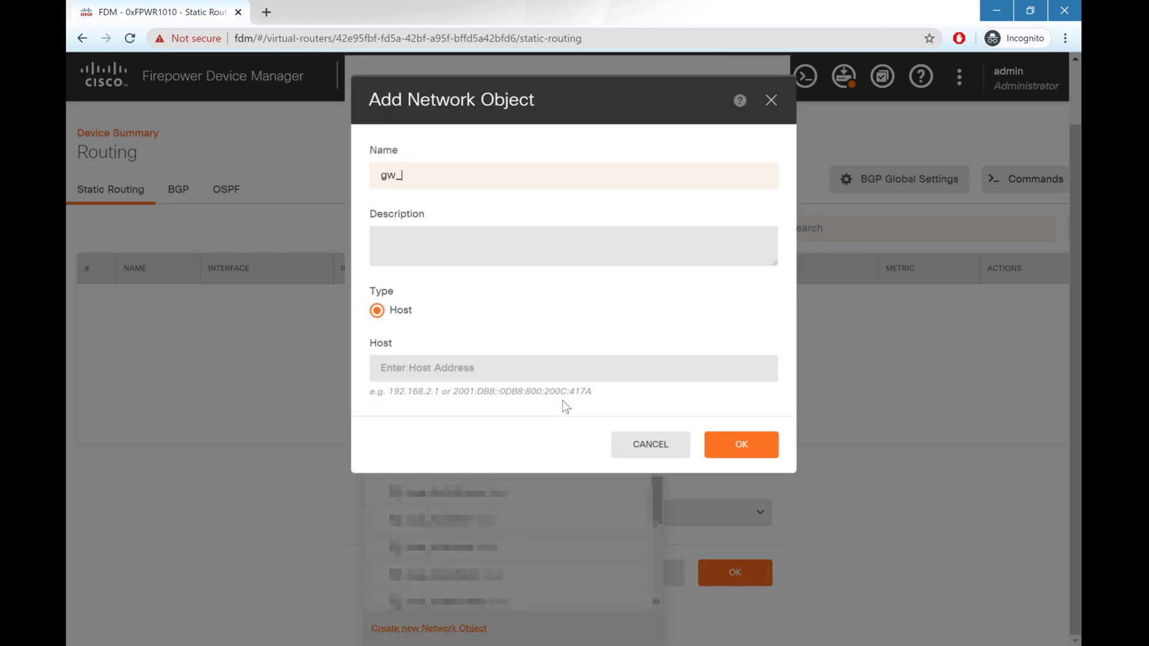
{"action": "type", "text": "7_in_inside"}
{"action": "key", "text": "Tab"}
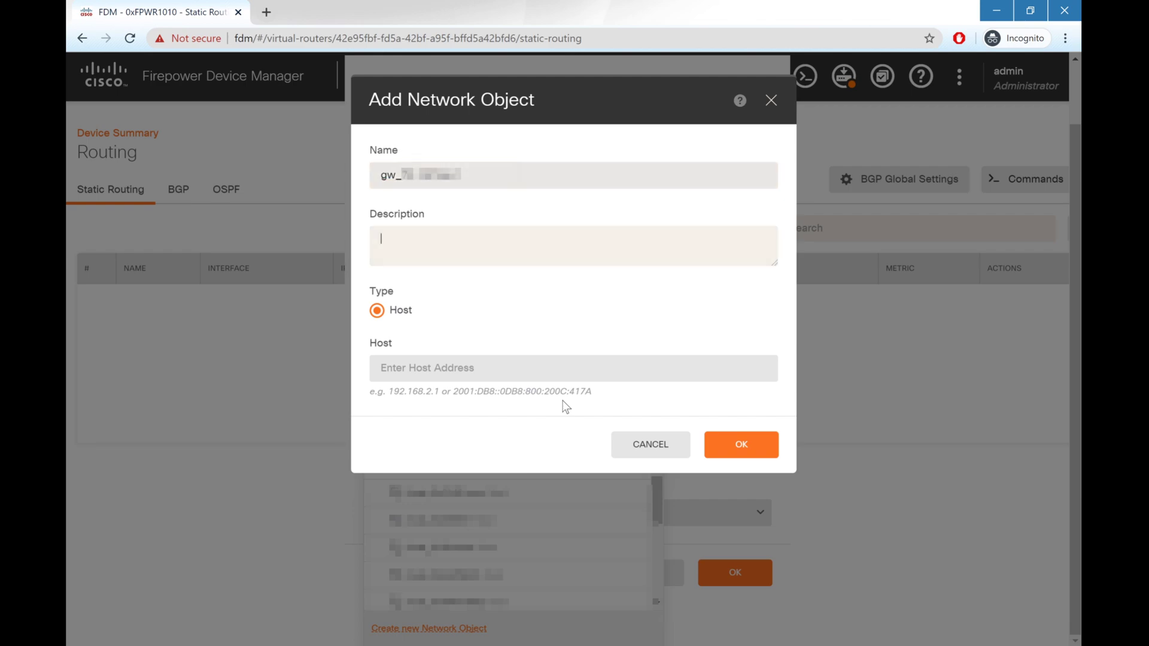
{"action": "key", "text": "Tab"}
{"action": "type", "text": "192.168.7.1"}
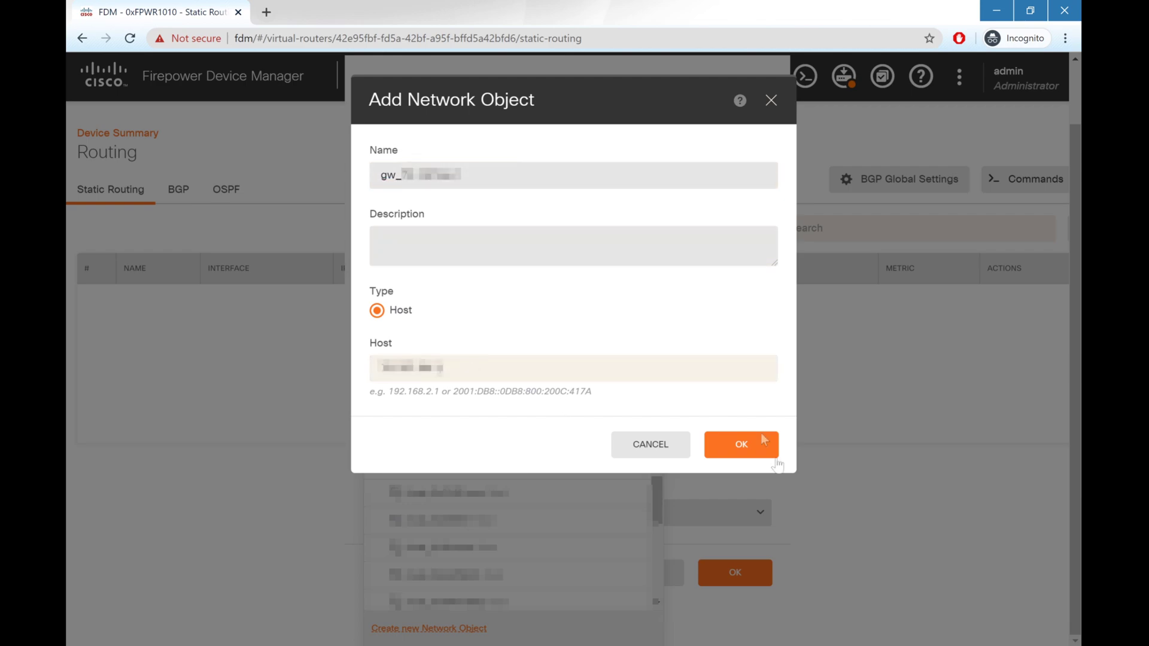
{"action": "left_click", "coordinate": [723, 453]}
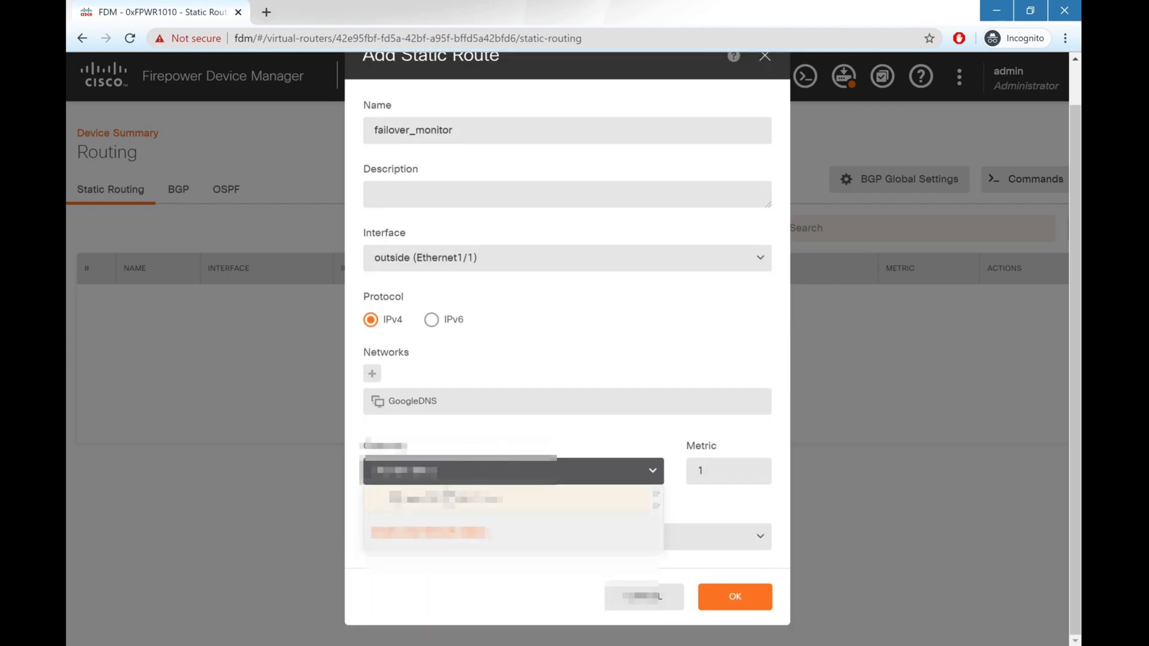
{"action": "left_click", "coordinate": [451, 495]}
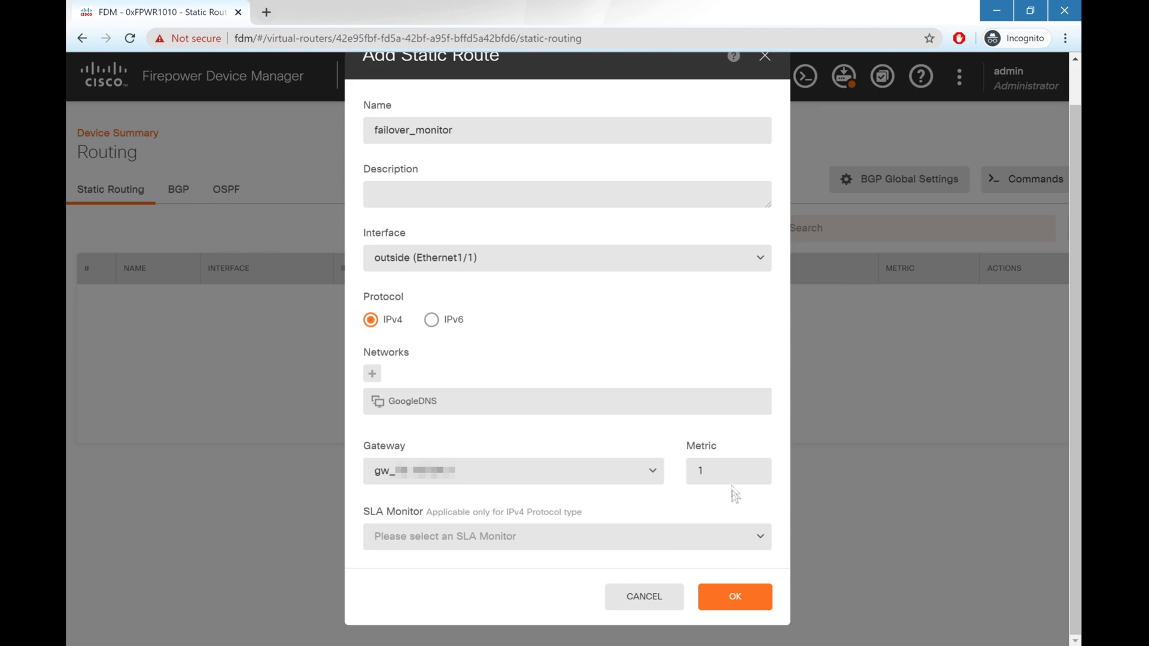
{"action": "left_click", "coordinate": [736, 599]}
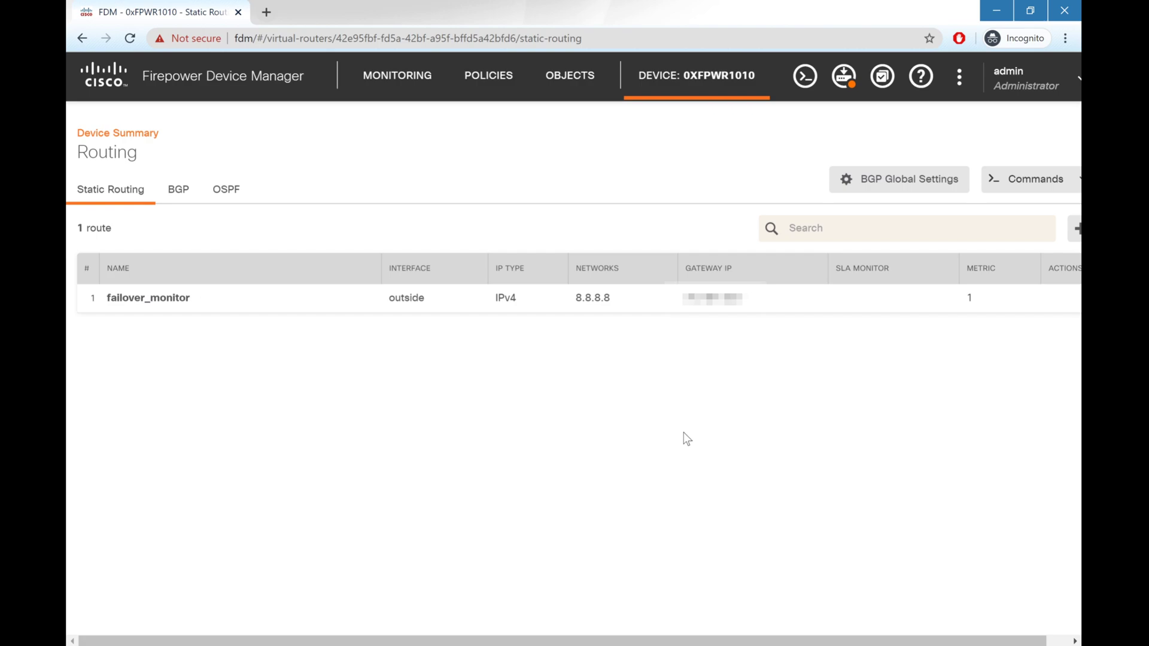
Step: Review the pending interface, NAT, object and route changes and deploy them
{"action": "left_click", "coordinate": [849, 75]}
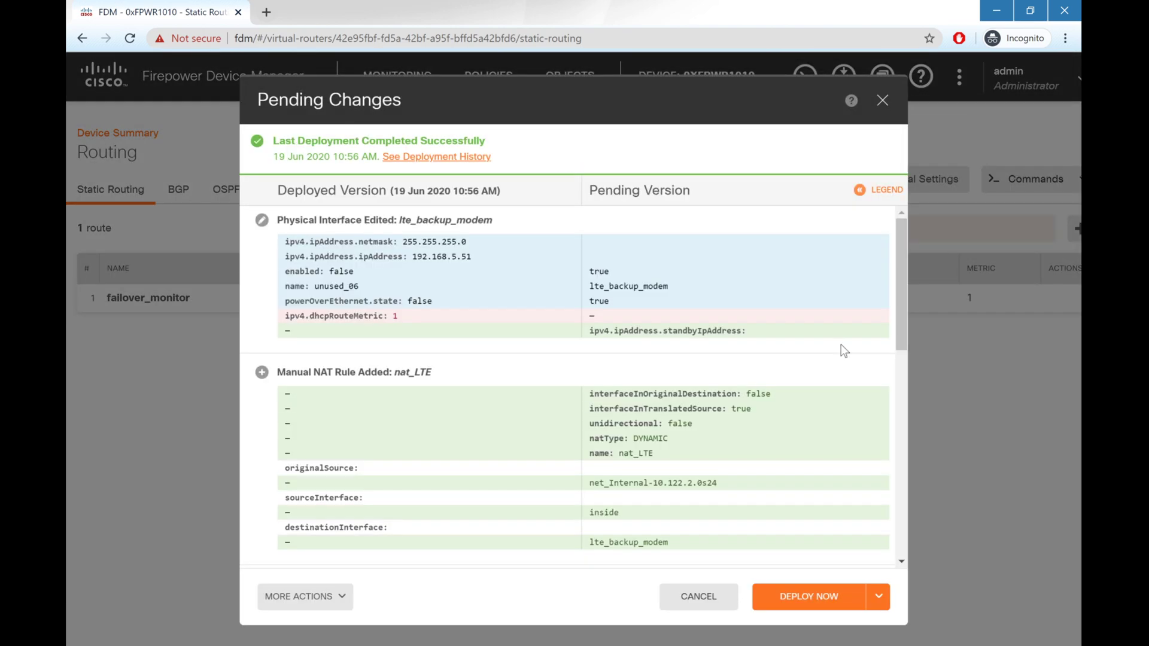
{"action": "scroll", "coordinate": [841, 344], "scroll_direction": "down", "scroll_amount": 5}
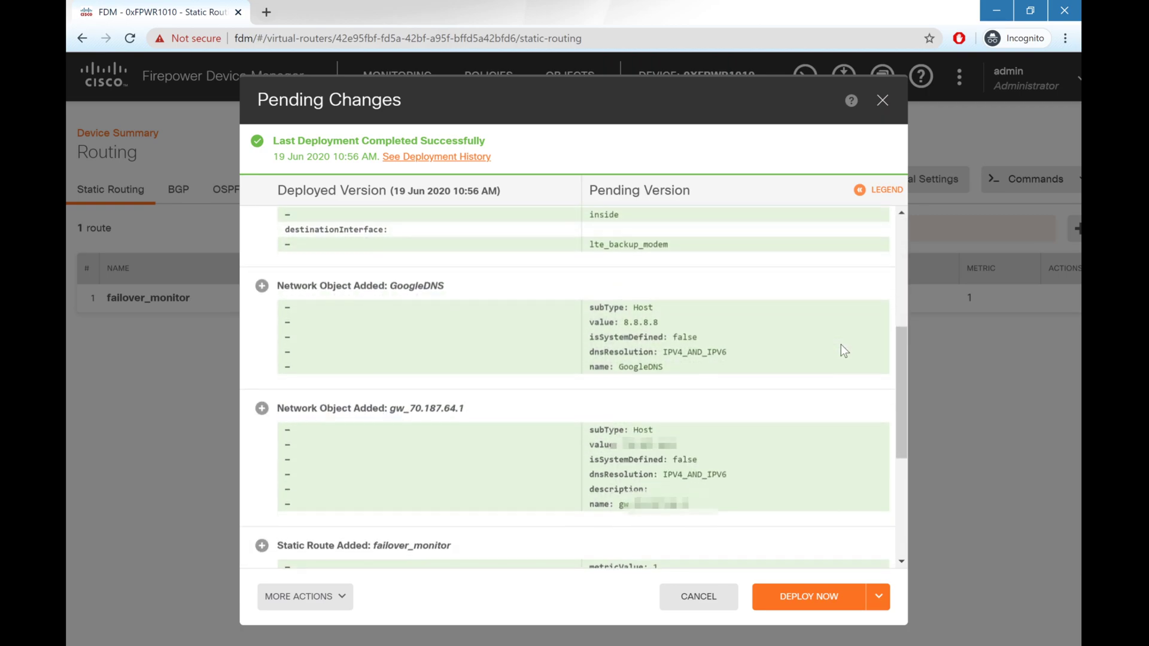
{"action": "left_click", "coordinate": [820, 597]}
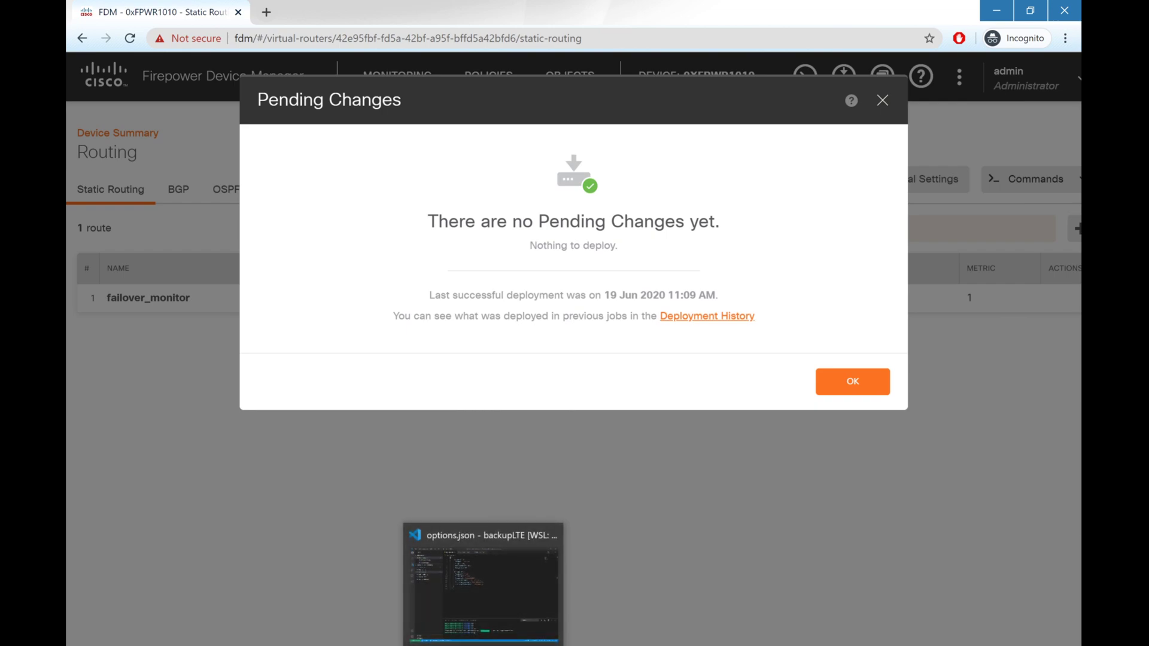
{"action": "left_click", "coordinate": [486, 518]}
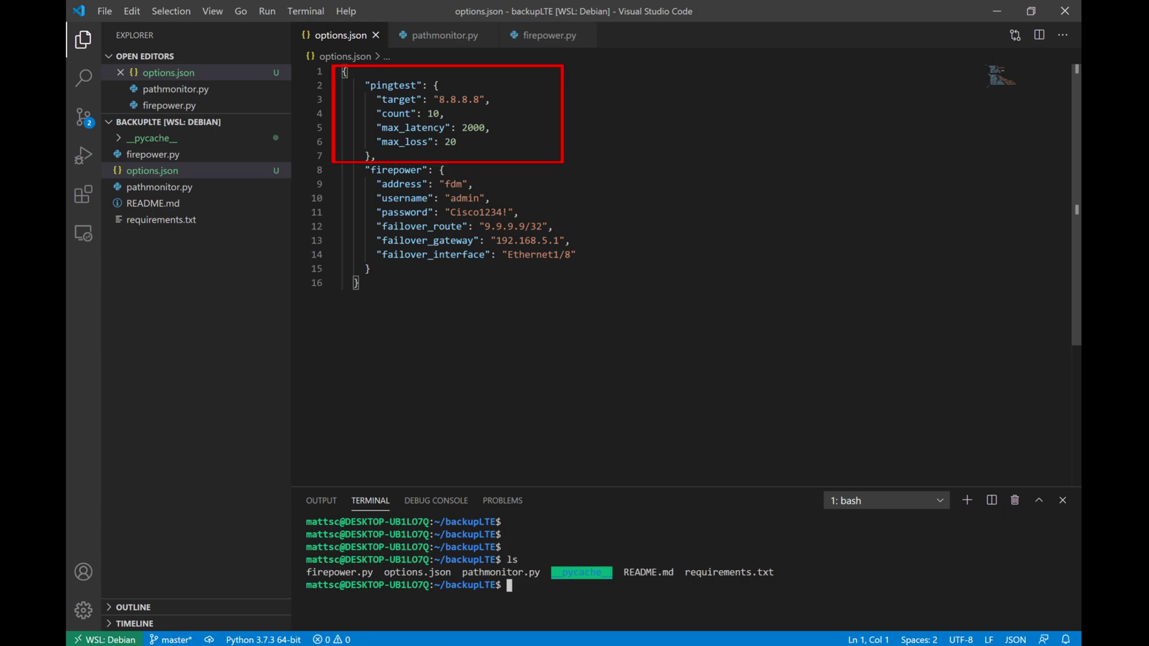
Step: Go through options.json pingtest lines: target 8.8.8.8, count 10, max_latency 2000, max_loss 20
{"action": "left_click", "coordinate": [490, 100]}
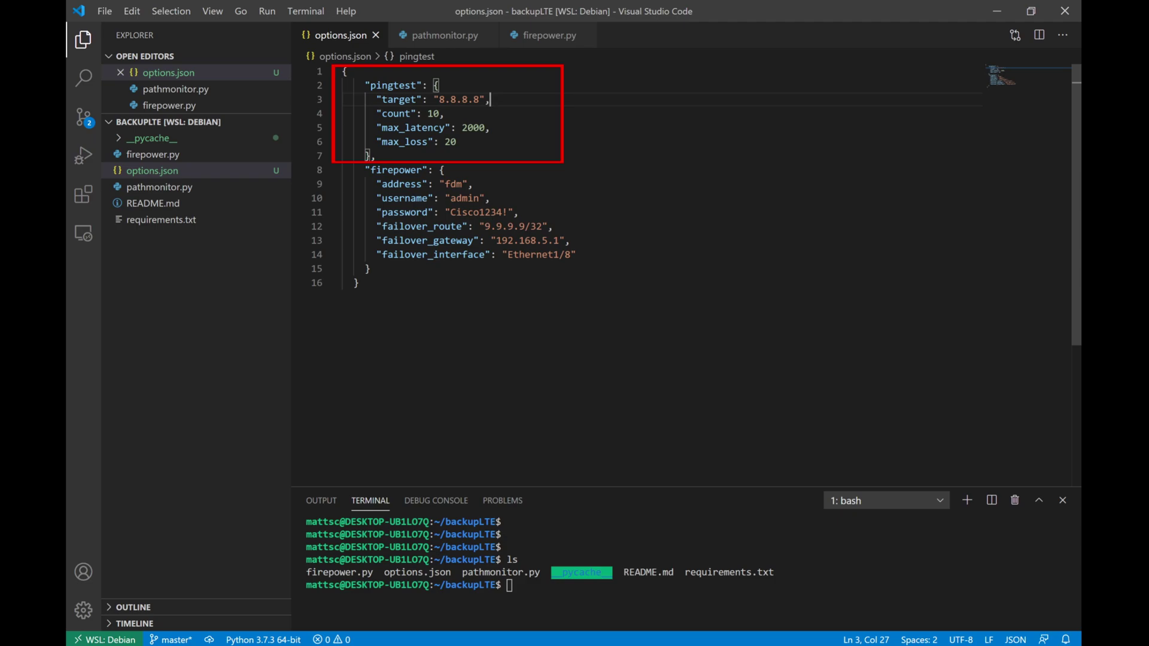
{"action": "left_click", "coordinate": [445, 113]}
{"action": "left_click", "coordinate": [490, 127]}
{"action": "left_click", "coordinate": [456, 142]}
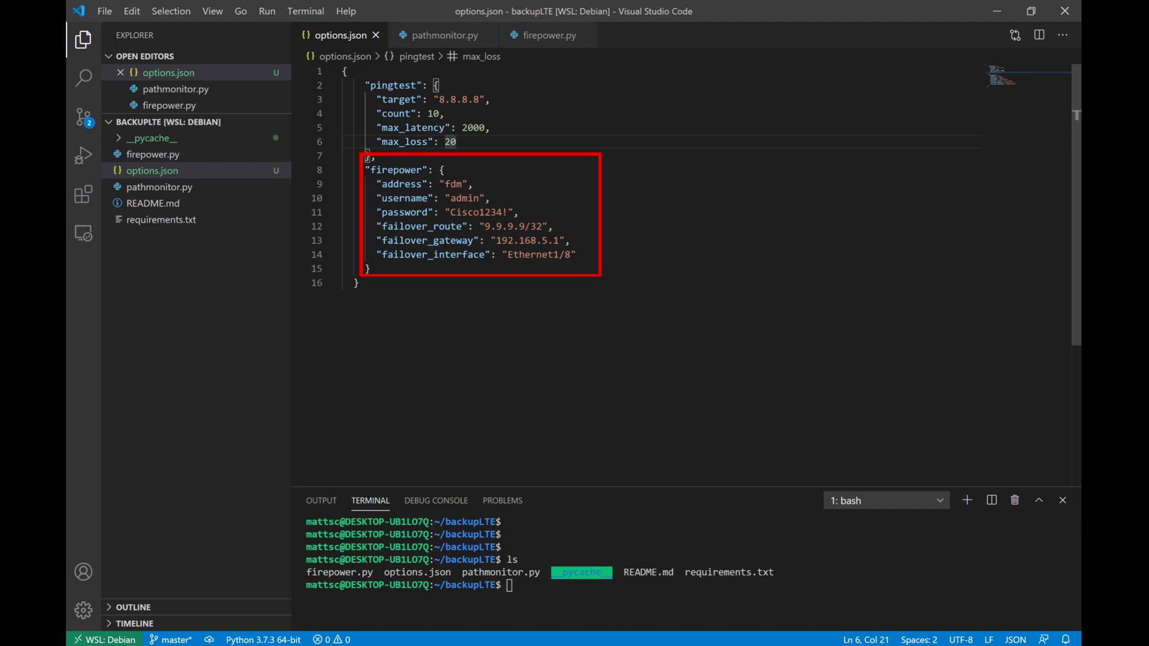
{"action": "left_click", "coordinate": [474, 183]}
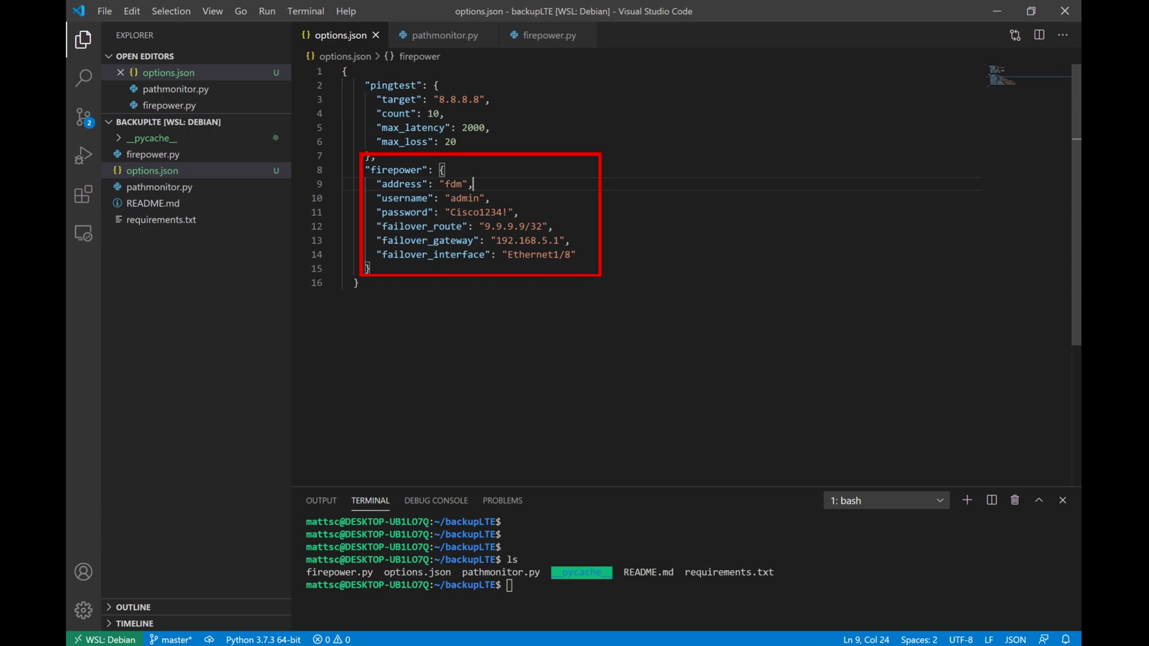
{"action": "left_click", "coordinate": [553, 226]}
{"action": "left_click", "coordinate": [576, 254]}
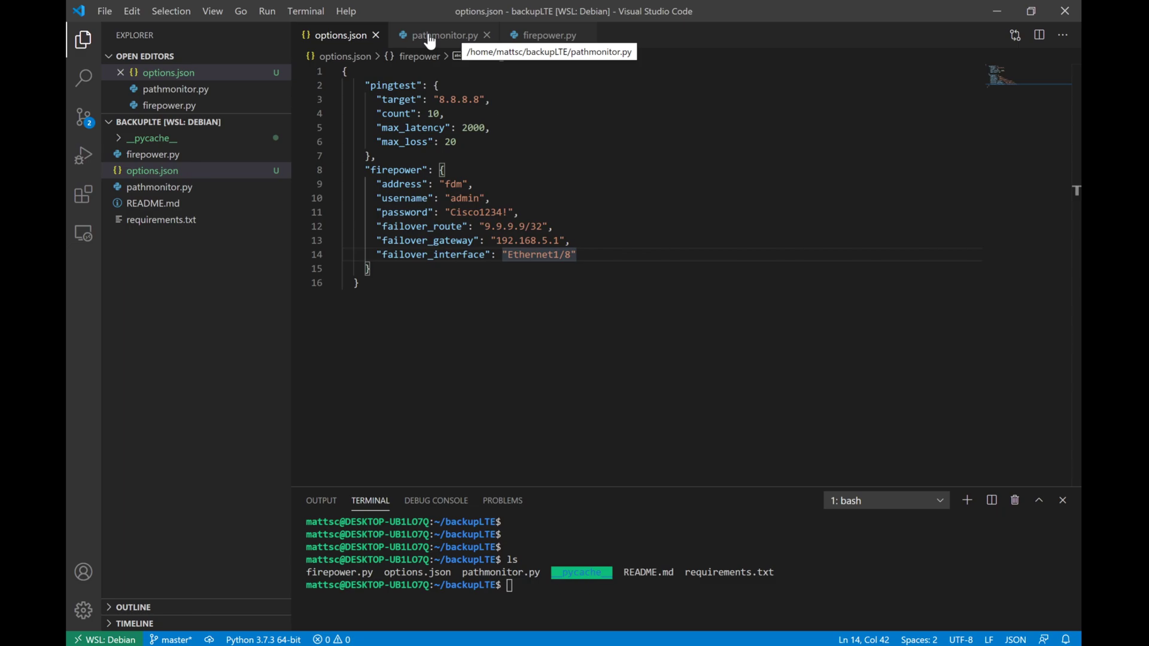
Step: Scroll through pathmonitor.py's doPing, calculateLoss, checkMetrics and run() code
{"action": "left_click", "coordinate": [430, 40]}
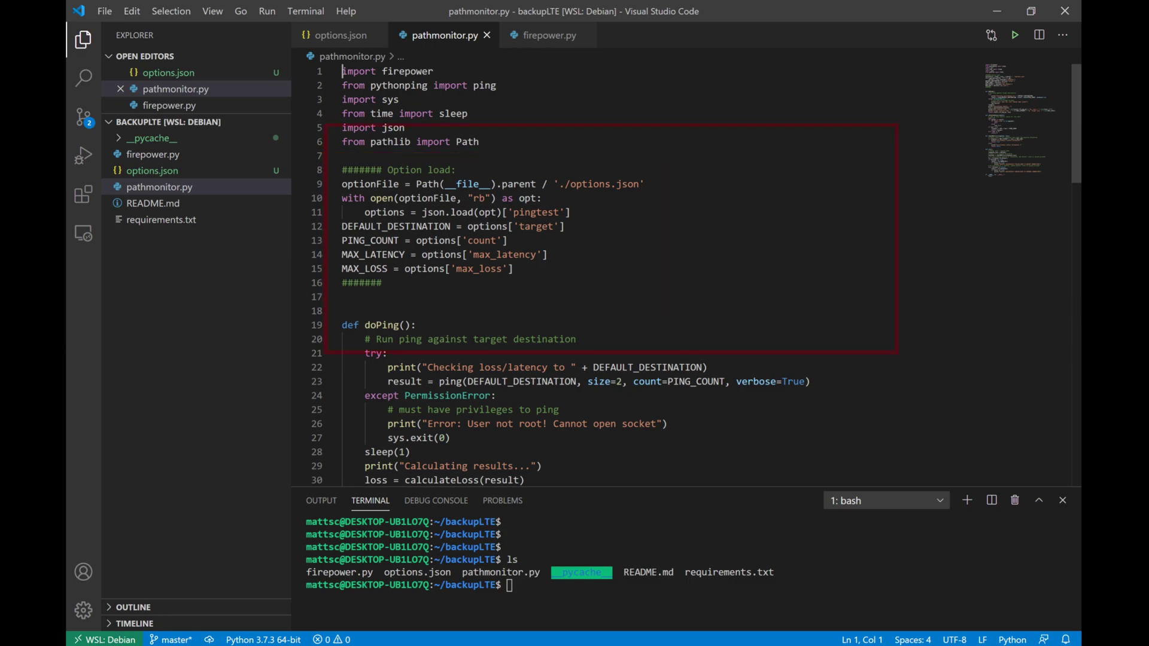
{"action": "scroll", "coordinate": [634, 269], "scroll_direction": "down", "scroll_amount": 4}
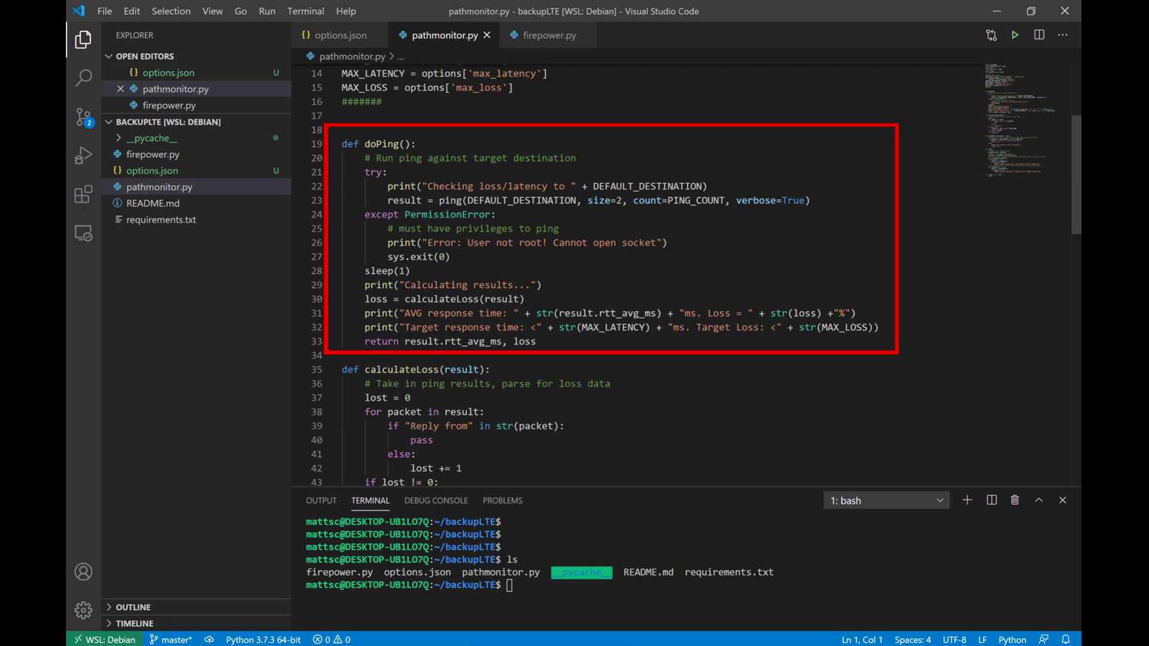
{"action": "scroll", "coordinate": [635, 269], "scroll_direction": "down", "scroll_amount": 1}
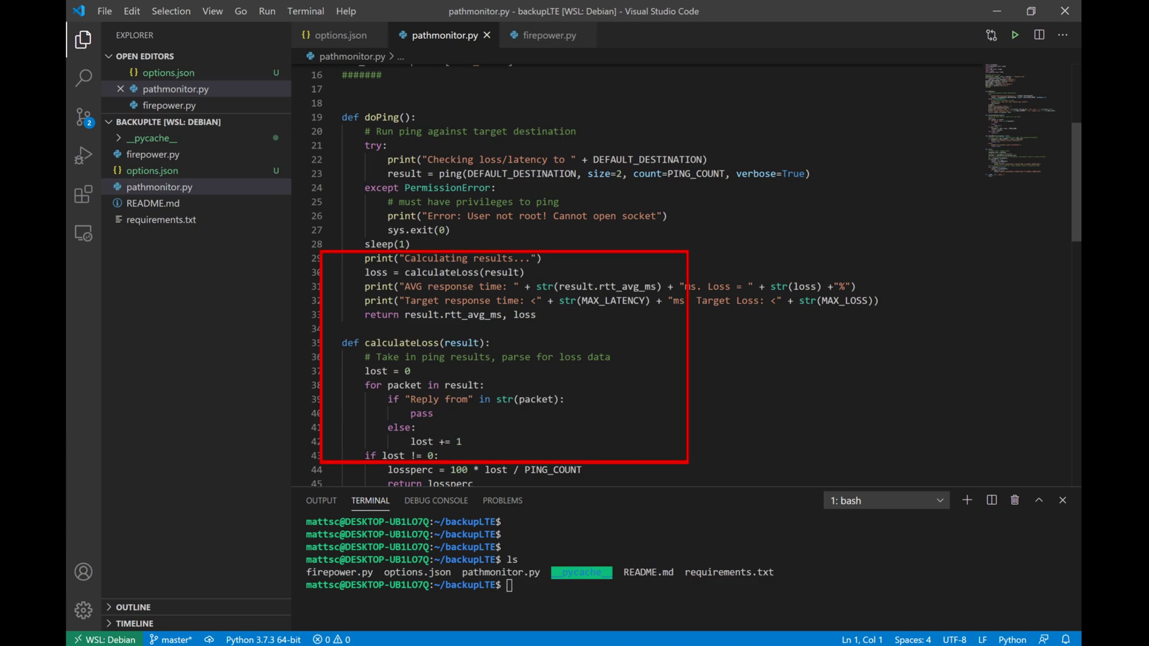
{"action": "scroll", "coordinate": [688, 275], "scroll_direction": "down", "scroll_amount": 2}
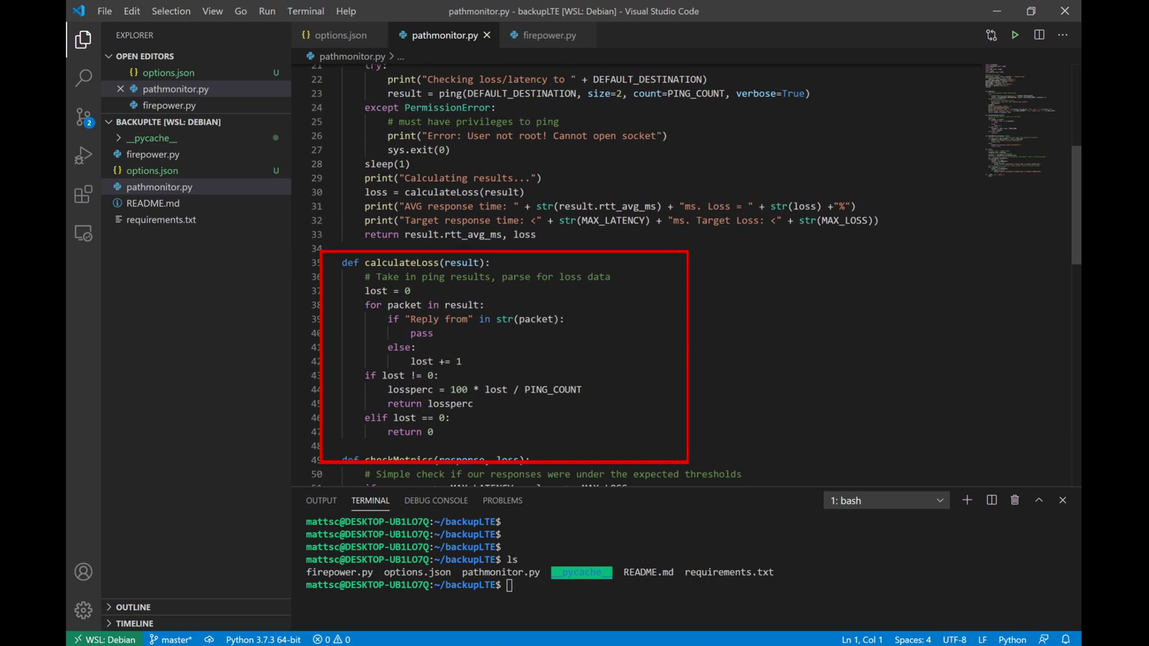
{"action": "scroll", "coordinate": [688, 276], "scroll_direction": "down", "scroll_amount": 1}
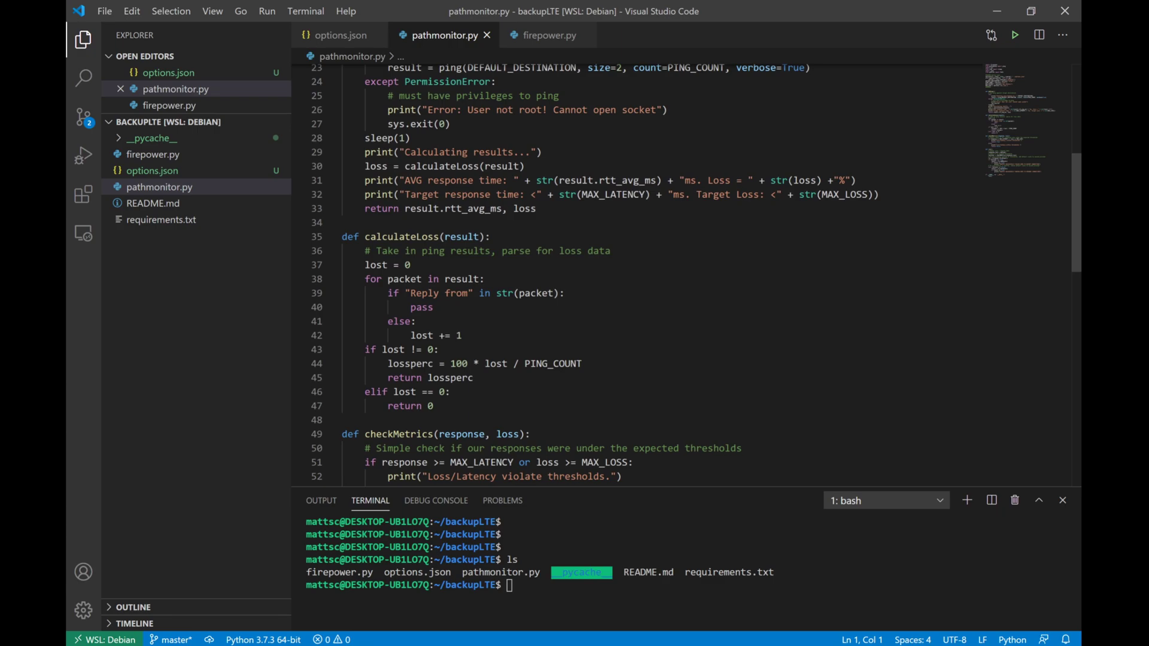
{"action": "scroll", "coordinate": [689, 275], "scroll_direction": "down", "scroll_amount": 6}
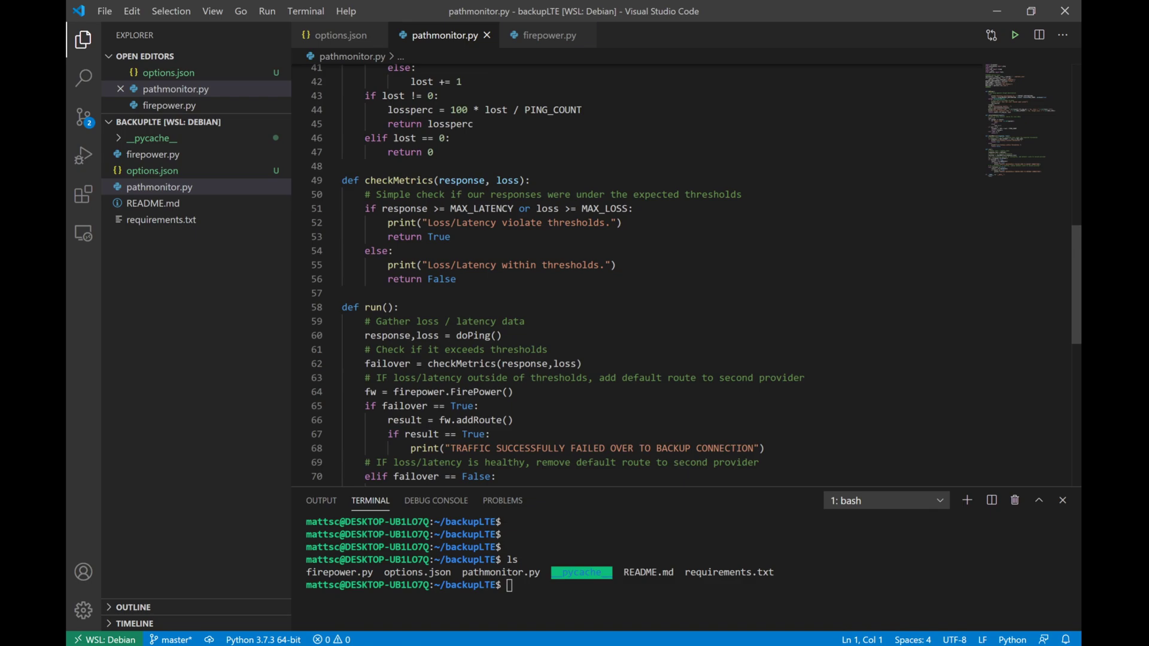
{"action": "scroll", "coordinate": [688, 275], "scroll_direction": "down", "scroll_amount": 5}
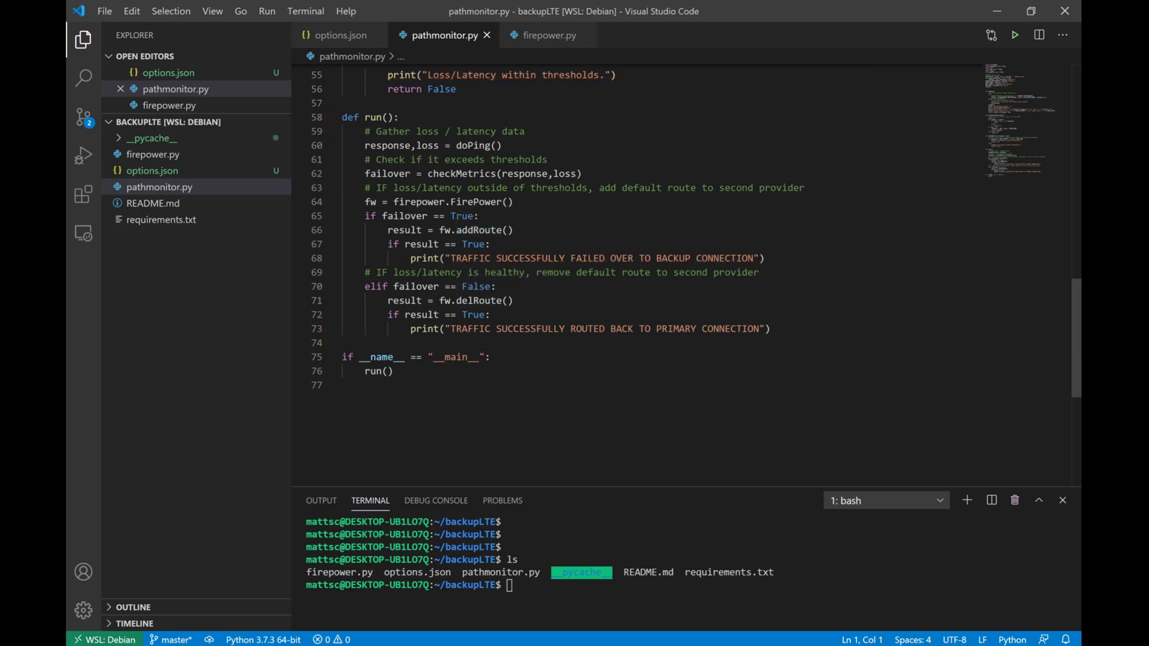
{"action": "left_click", "coordinate": [546, 37]}
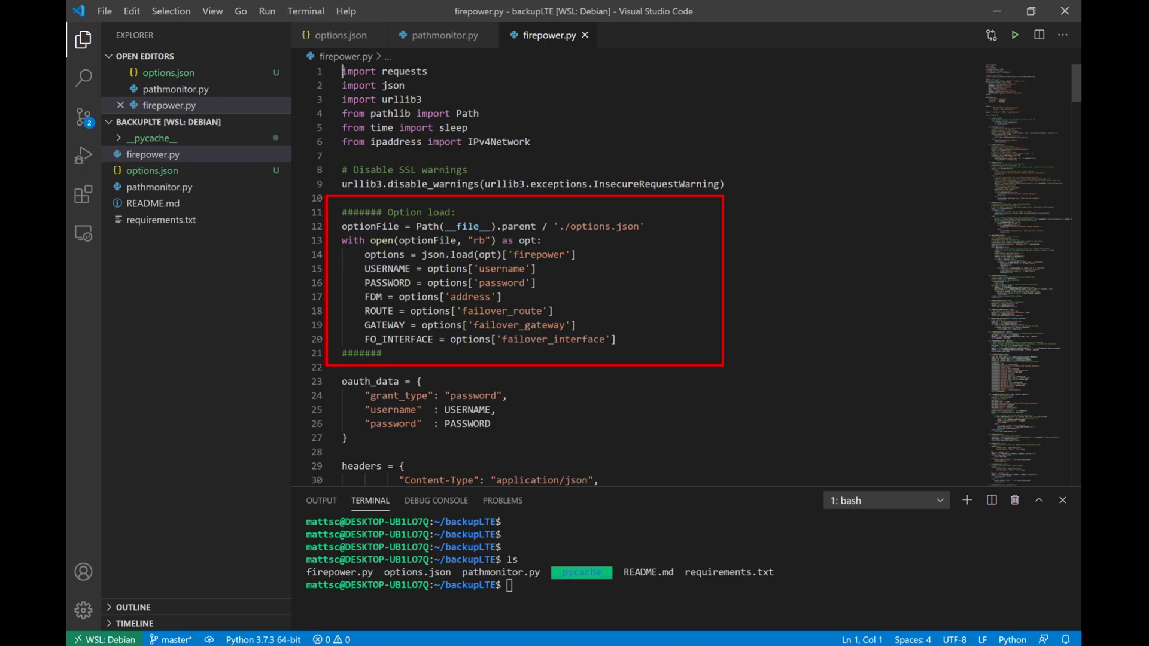
{"action": "scroll", "coordinate": [599, 270], "scroll_direction": "down", "scroll_amount": 4}
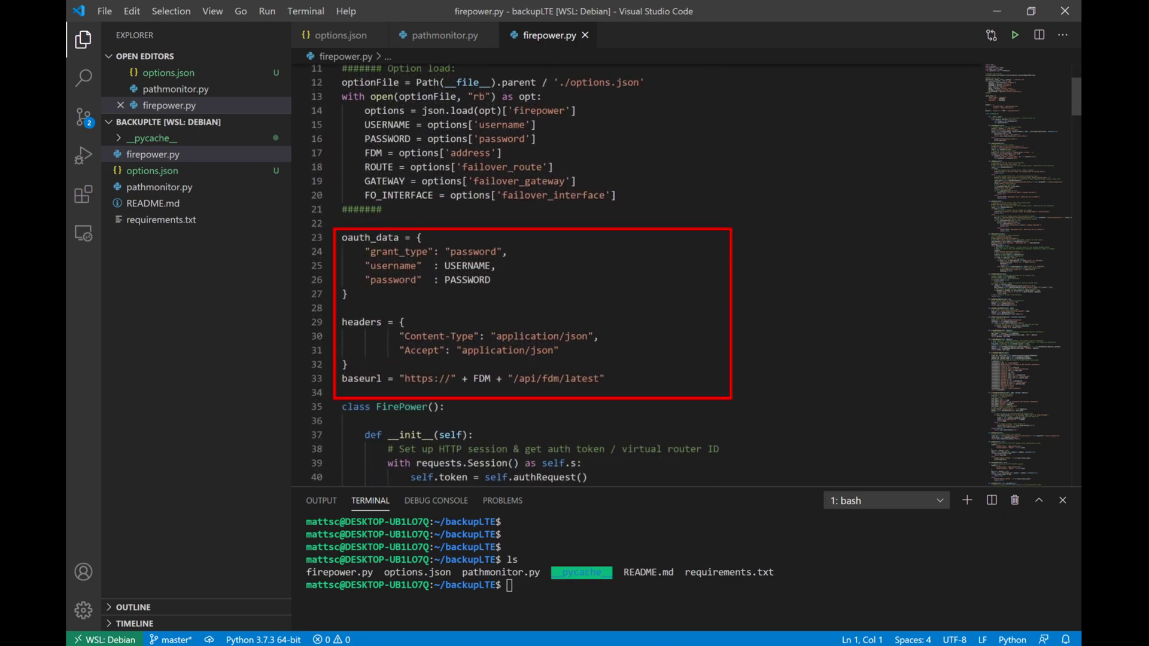
{"action": "scroll", "coordinate": [599, 269], "scroll_direction": "down", "scroll_amount": 4}
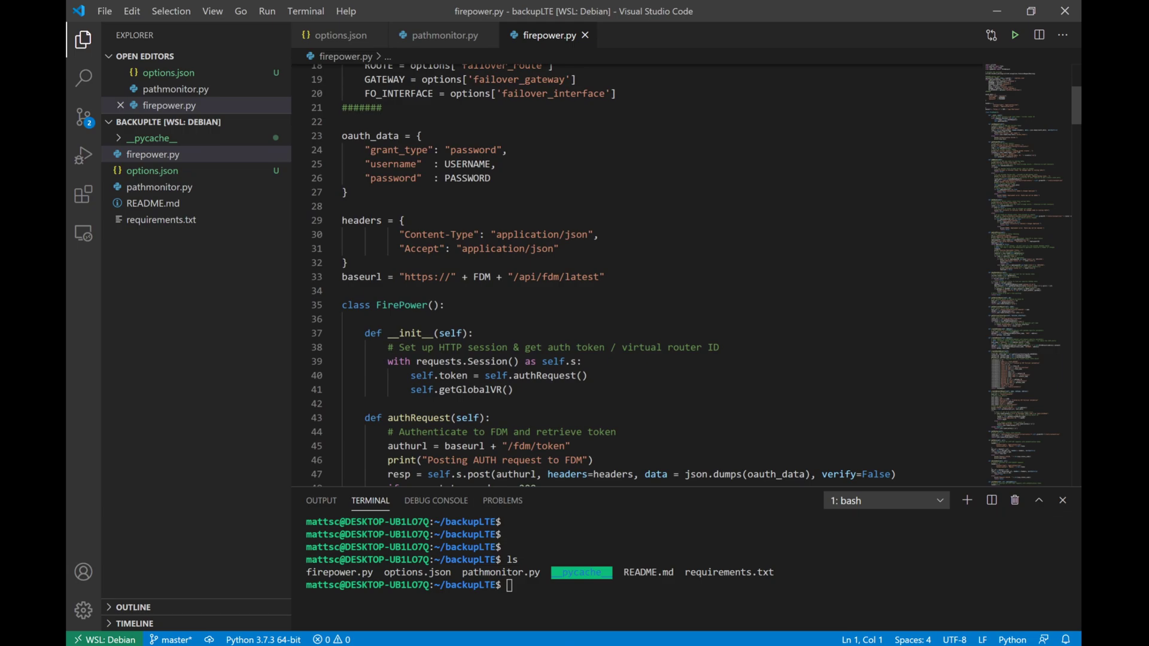
{"action": "scroll", "coordinate": [599, 269], "scroll_direction": "down", "scroll_amount": 4}
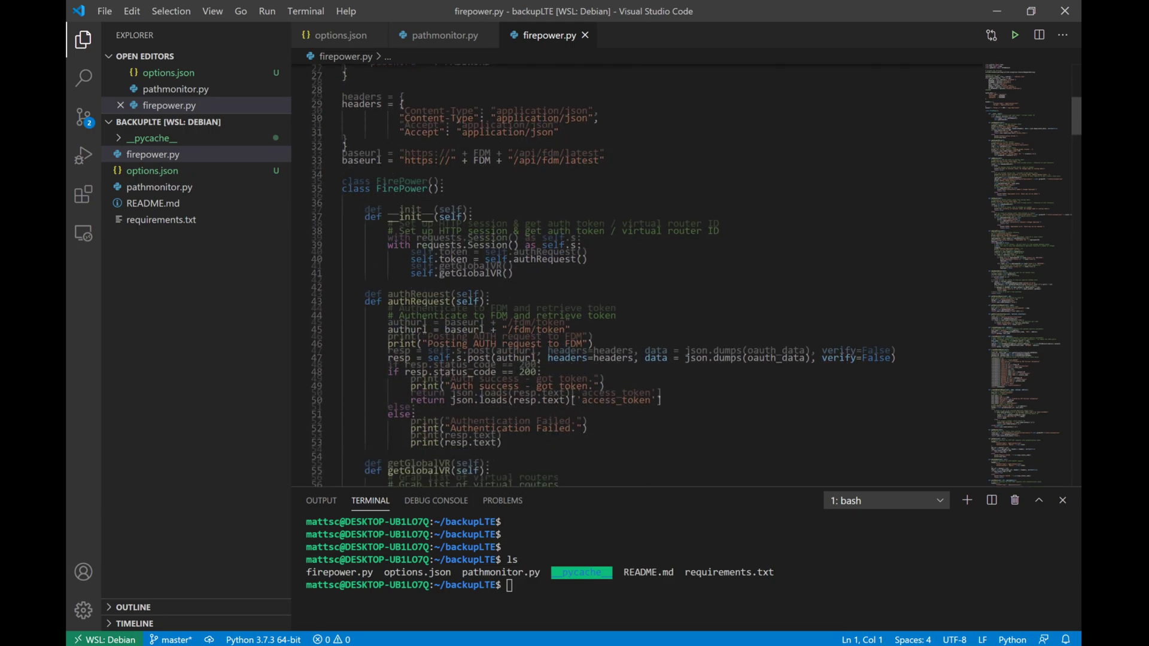
{"action": "scroll", "coordinate": [599, 269], "scroll_direction": "down", "scroll_amount": 4}
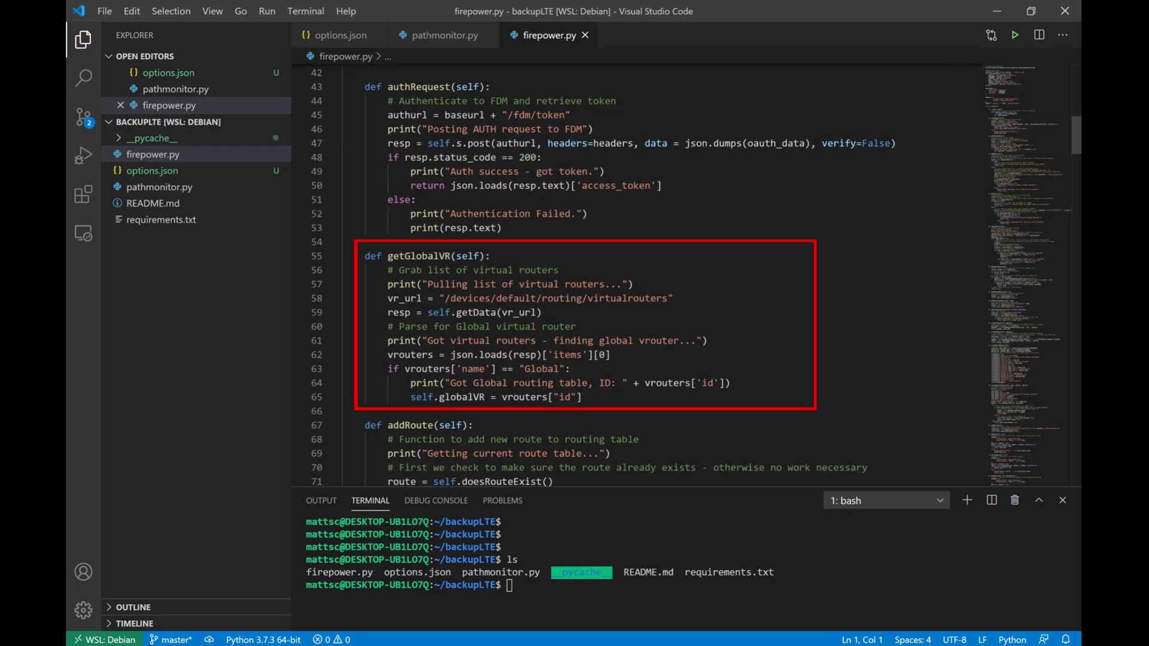
{"action": "scroll", "coordinate": [599, 269], "scroll_direction": "down", "scroll_amount": 4}
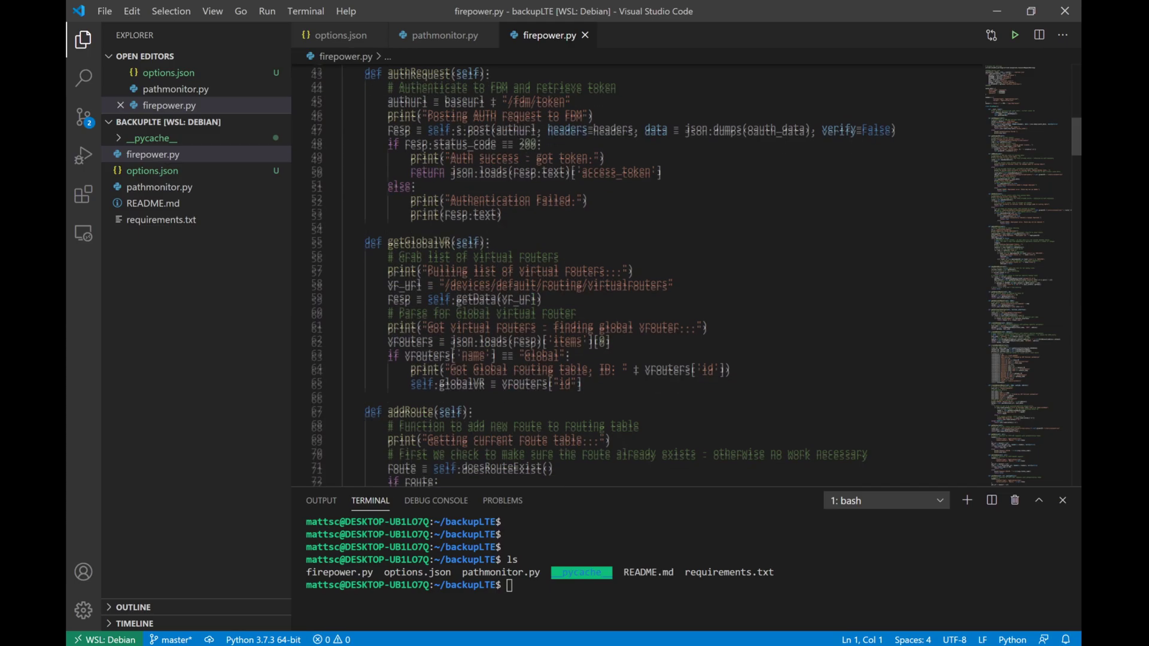
{"action": "scroll", "coordinate": [598, 269], "scroll_direction": "down", "scroll_amount": 4}
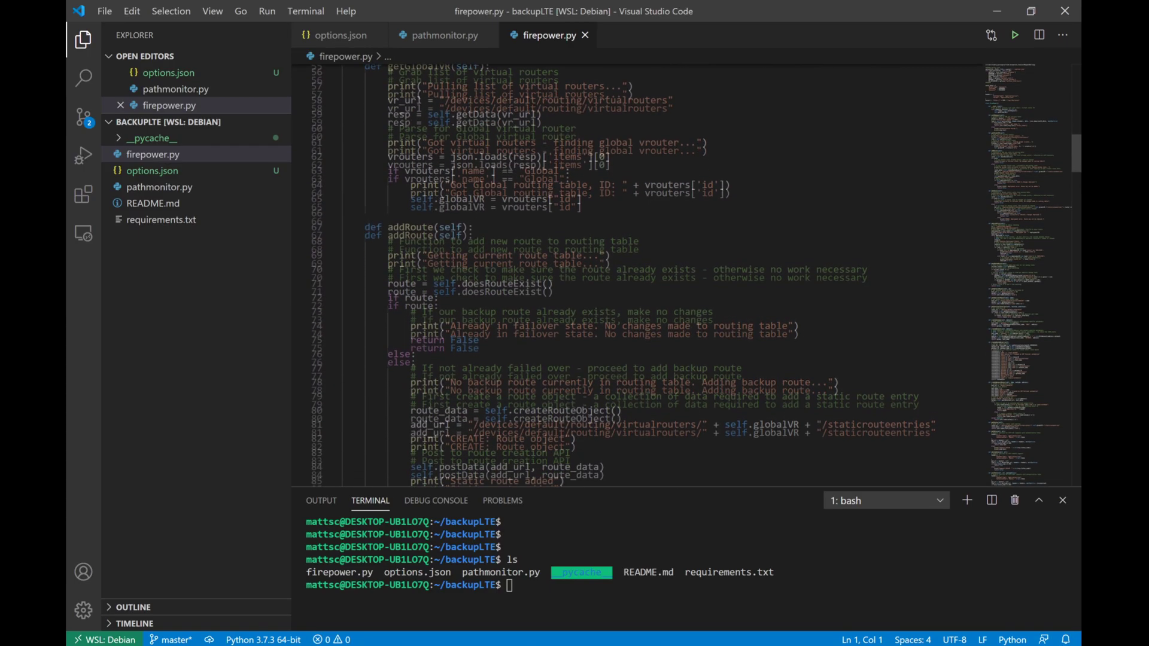
Step: Scroll the terminal output to watch the script fail traffic over to the backup connection
{"action": "scroll", "coordinate": [598, 270], "scroll_direction": "down", "scroll_amount": 8}
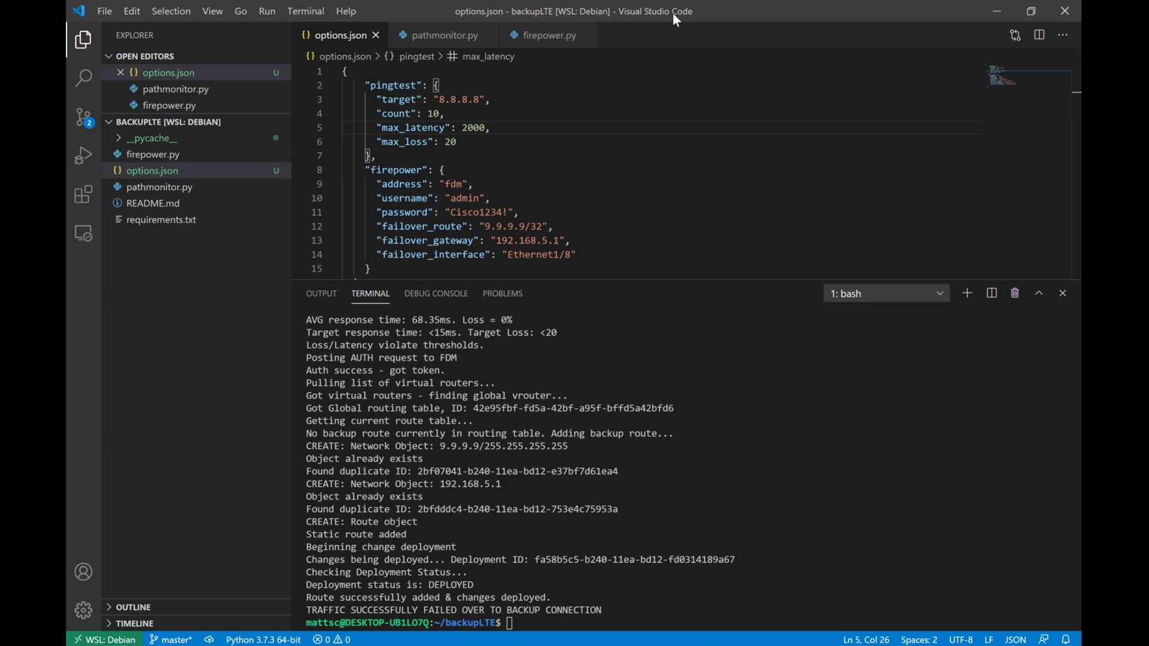
Step: Change max_latency in options.json from 2000 to 15 and save the file
{"action": "key", "text": "BackSpace"}
{"action": "key", "text": "BackSpace"}
{"action": "key", "text": "BackSpace"}
{"action": "key", "text": "BackSpace"}
{"action": "type", "text": "15"}
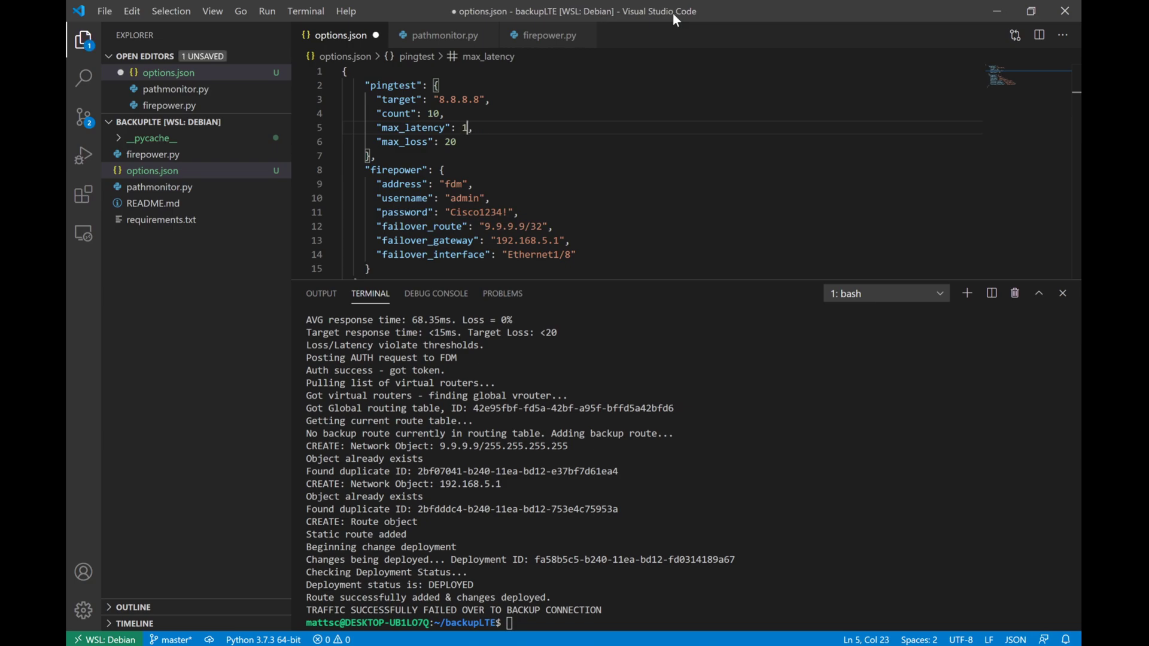
{"action": "key", "text": "ctrl+s"}
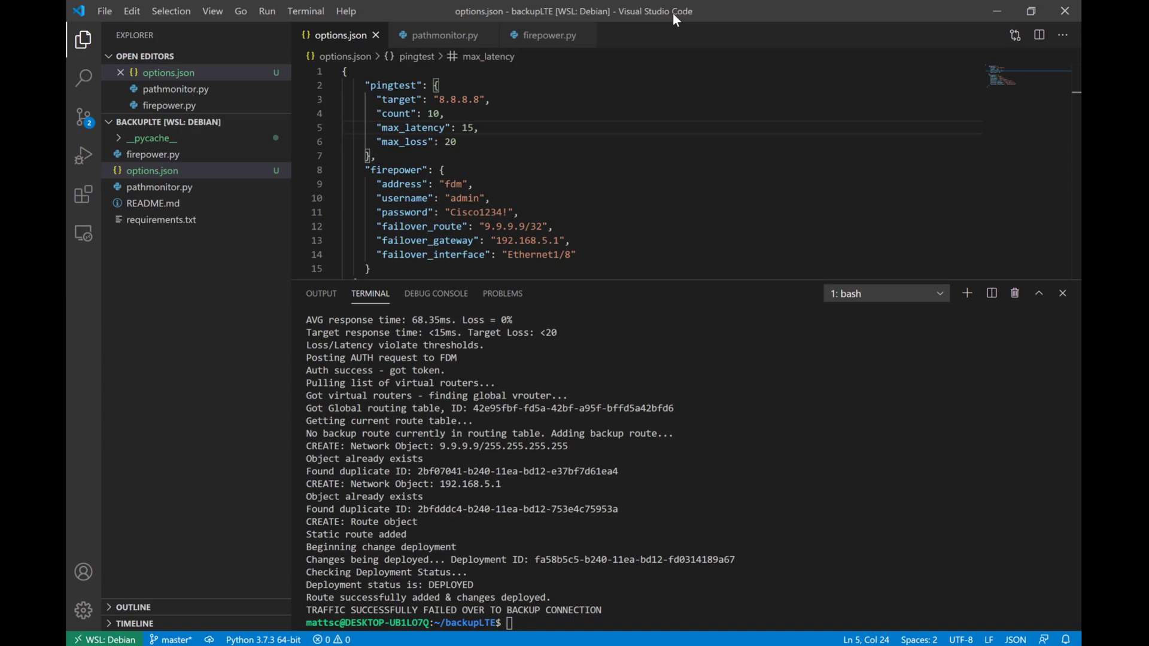
Step: Trace the current route to 9.9.9.9 with tracert -d in the command prompt
{"action": "key", "text": "alt+Tab"}
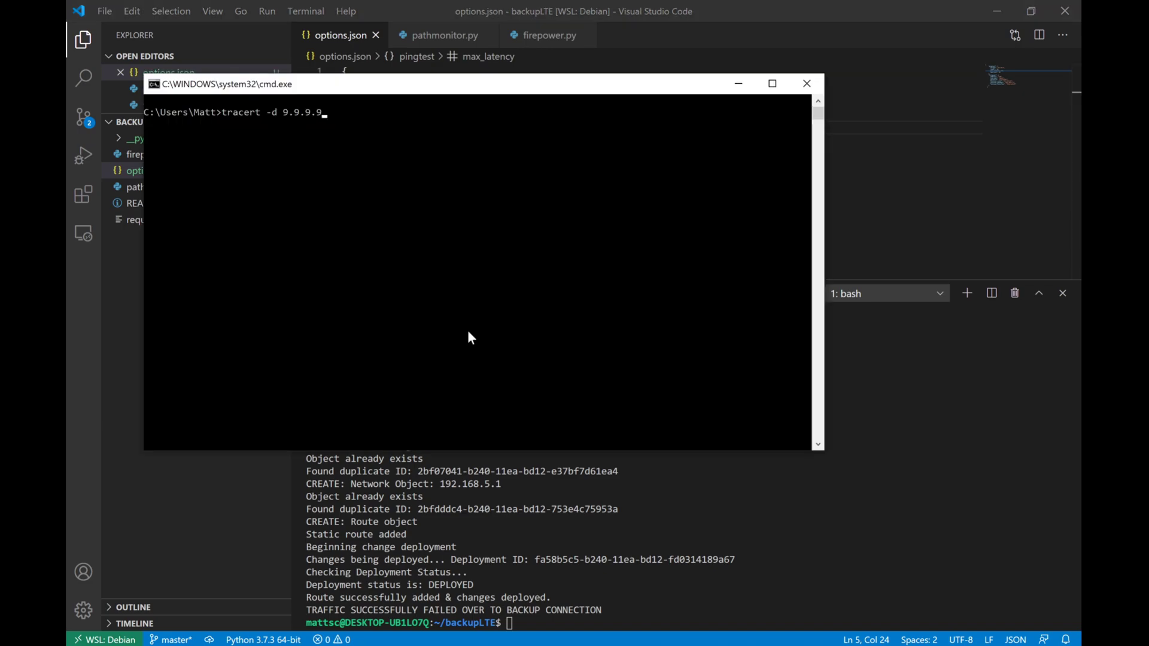
{"action": "key", "text": "Return"}
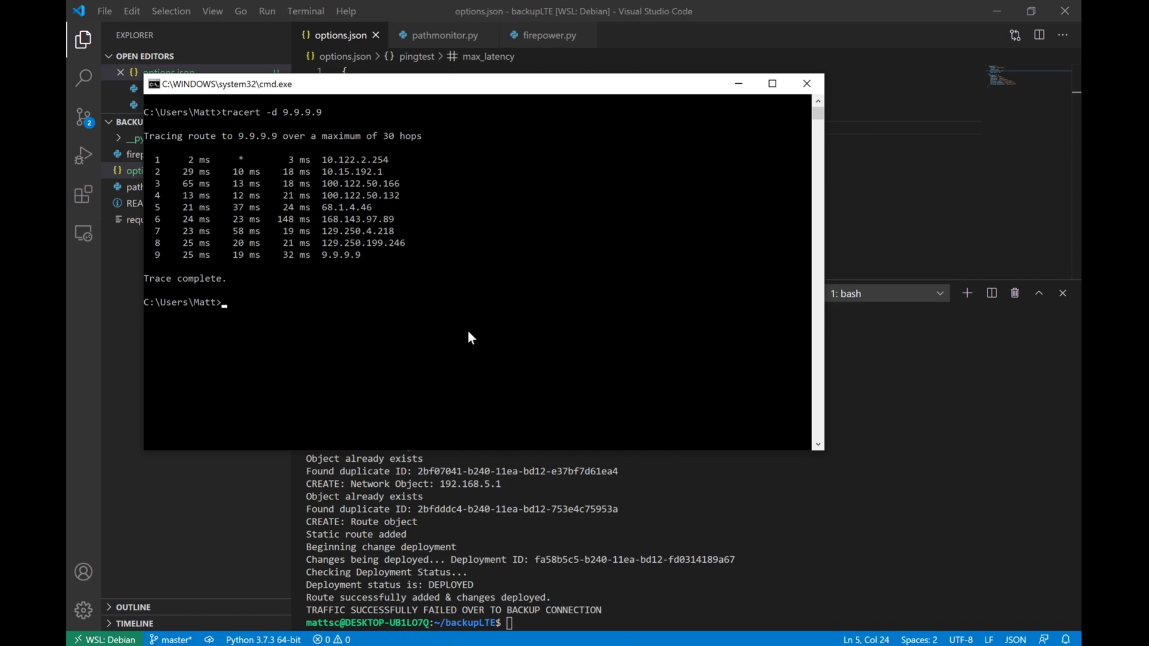
{"action": "key", "text": "alt+Tab"}
Step: Clear the terminal and run sudo python3 pathmonitor.py until the backup route reads DEPLOYED
{"action": "type", "text": "clear"}
{"action": "key", "text": "Return"}
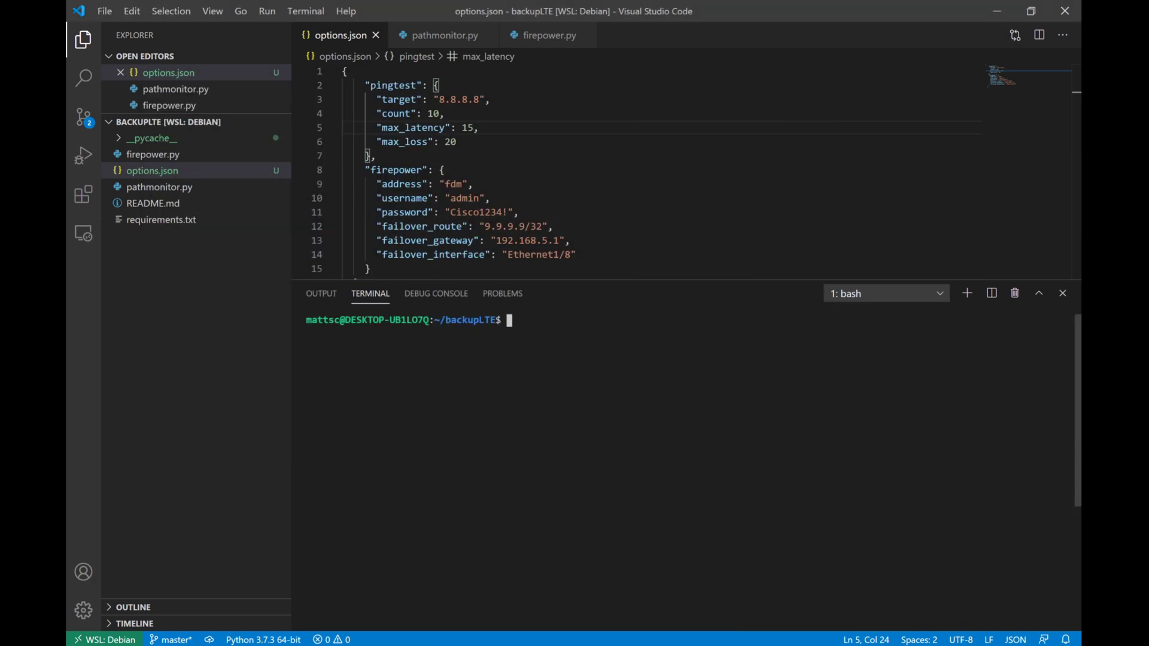
{"action": "type", "text": "sudo python3 pathmonitor.py"}
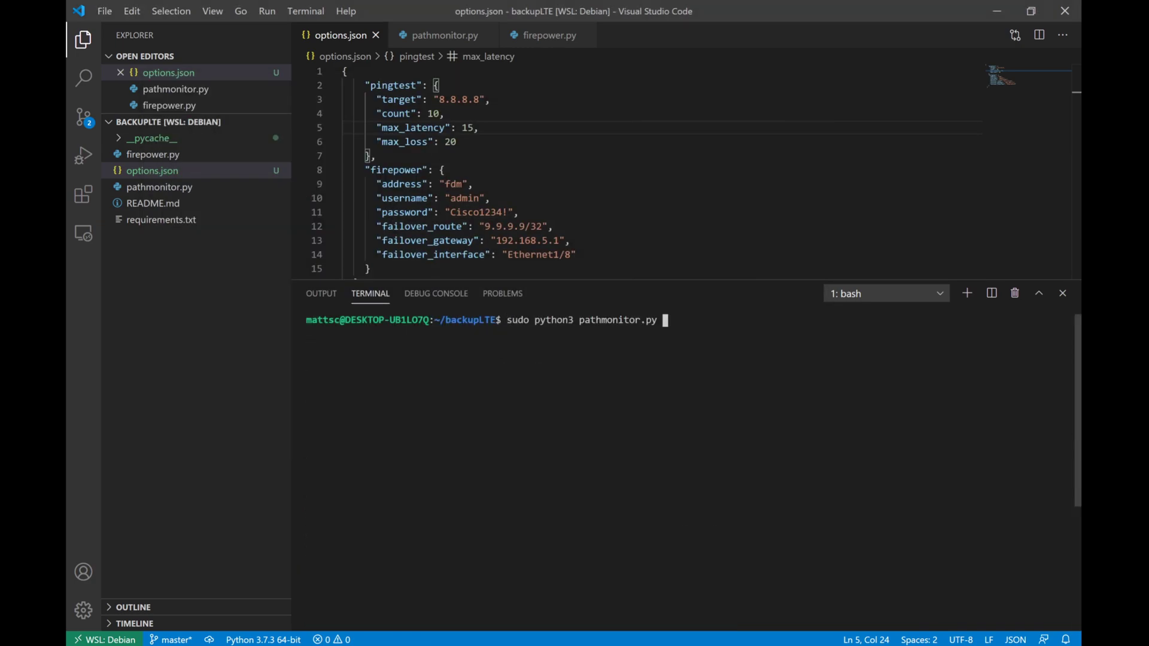
{"action": "key", "text": "Return"}
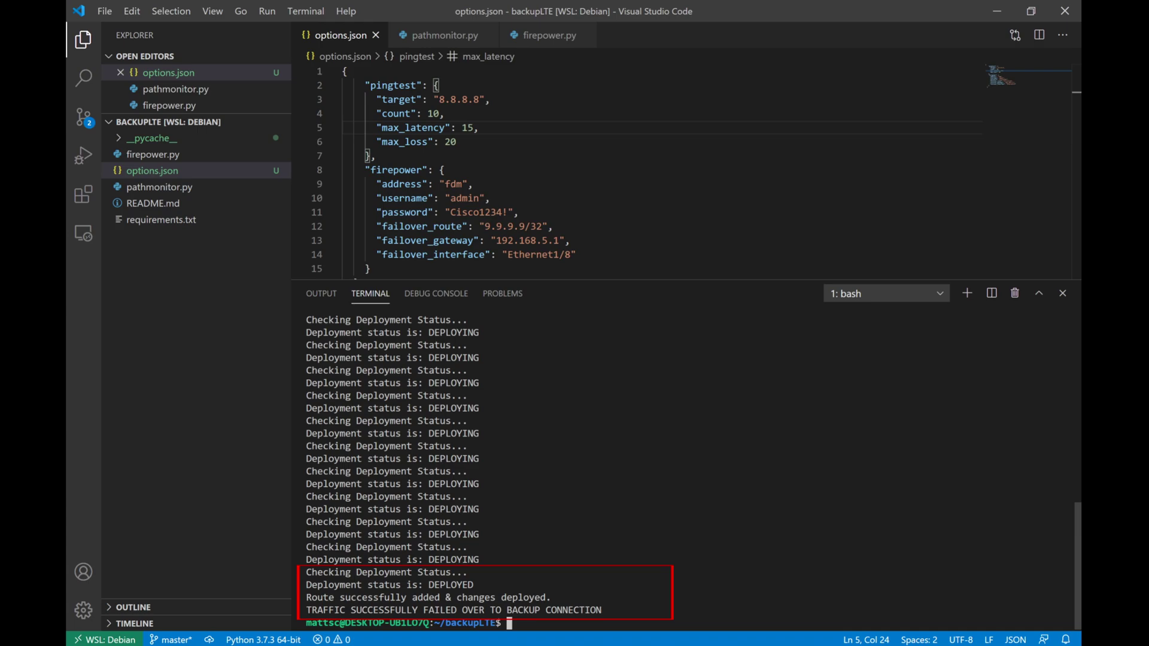
Step: Rerun tracert -d 9.9.9.9 in the command prompt to check the post-failover path
{"action": "key", "text": "alt+Tab"}
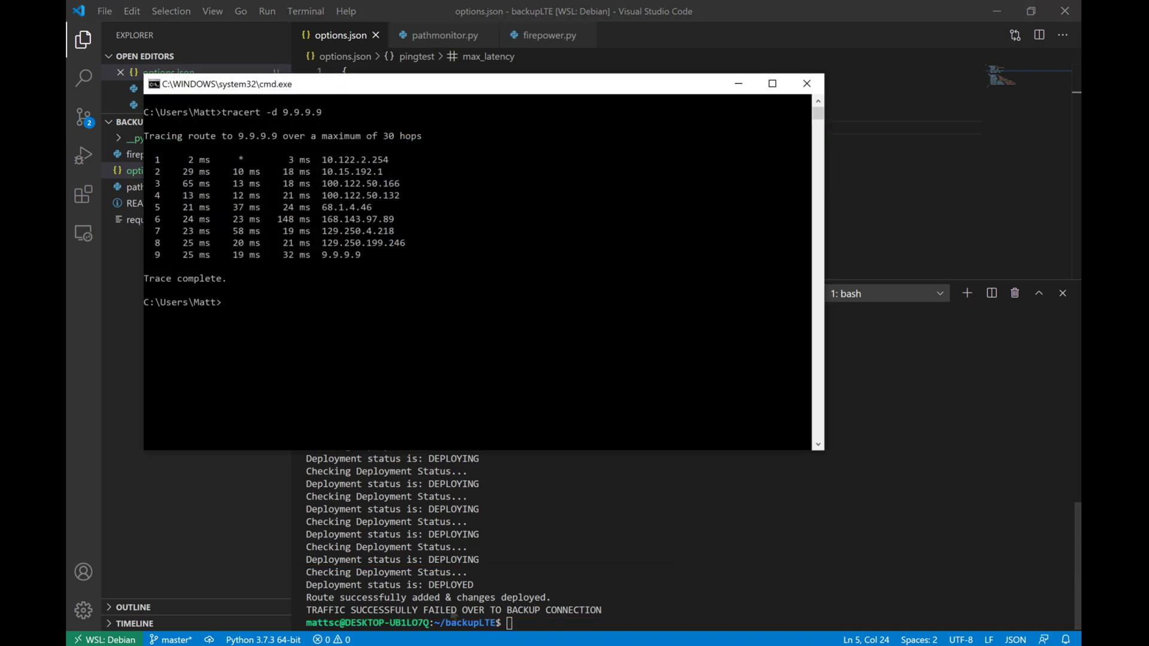
{"action": "key", "text": "Up"}
{"action": "key", "text": "Return"}
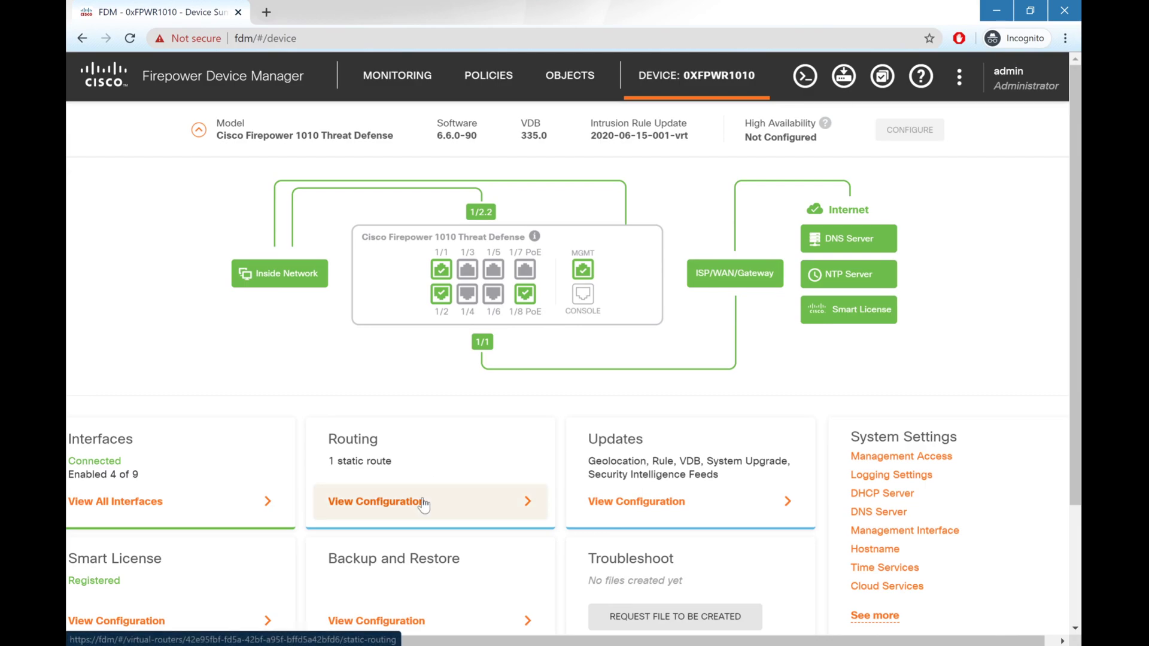
Step: Open the Static Routing table to inspect route_BACKUP to 9.9.9.9 via 192.168.5.1 on lte_backup_modem
{"action": "left_click", "coordinate": [423, 502]}
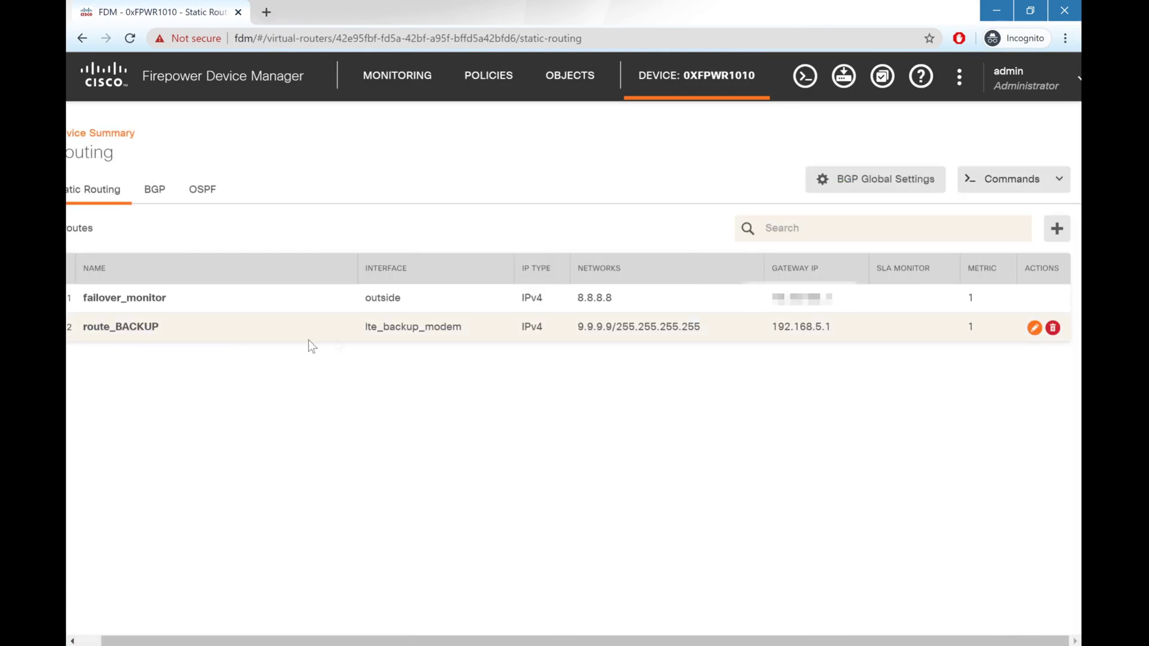
{"action": "mouse_move", "coordinate": [419, 343]}
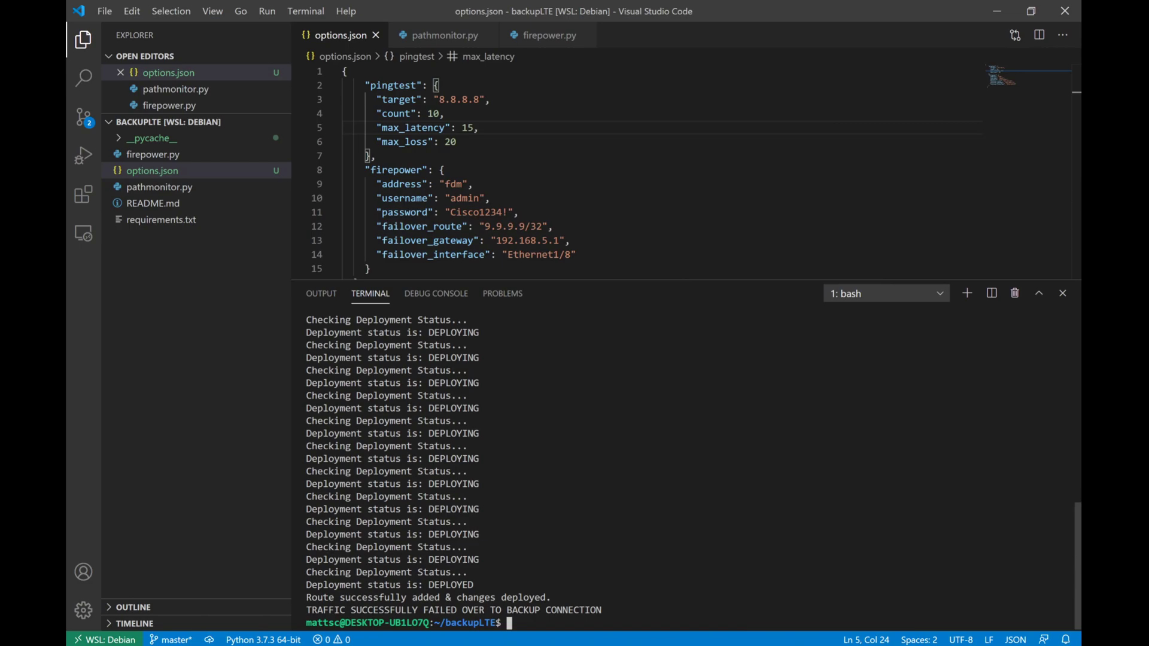
Step: Run pathmonitor.py again, then set max_latency back to 2000 in options.json and save
{"action": "type", "text": "sudo python3 pathmonitor.py"}
{"action": "key", "text": "Return"}
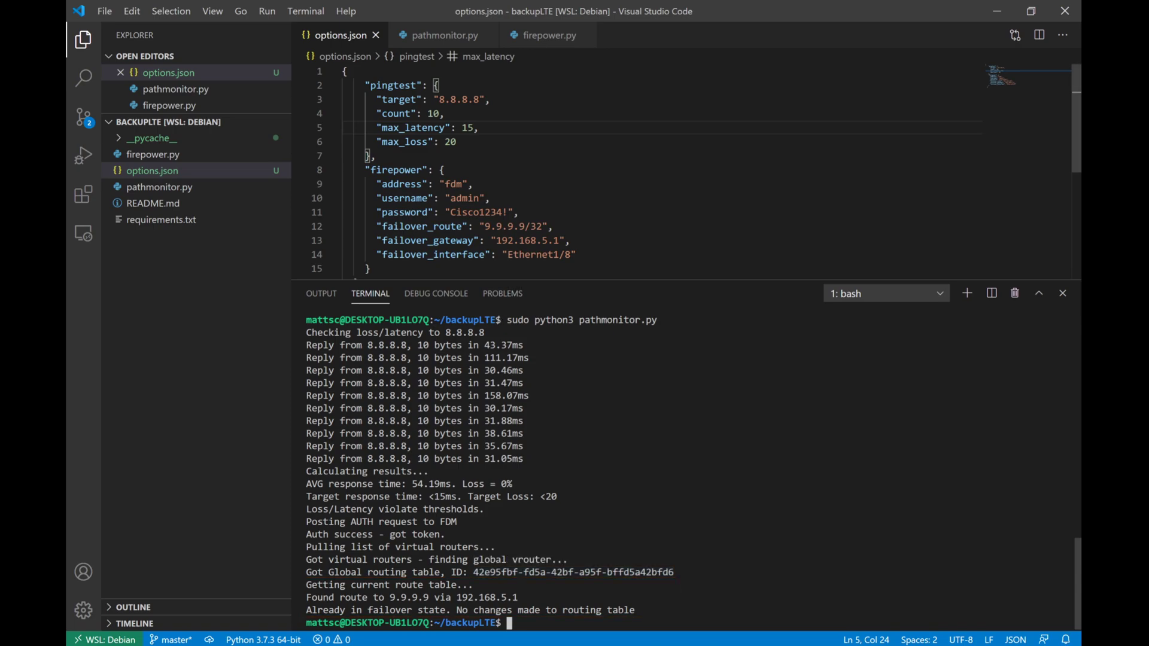
{"action": "double_click", "coordinate": [467, 127]}
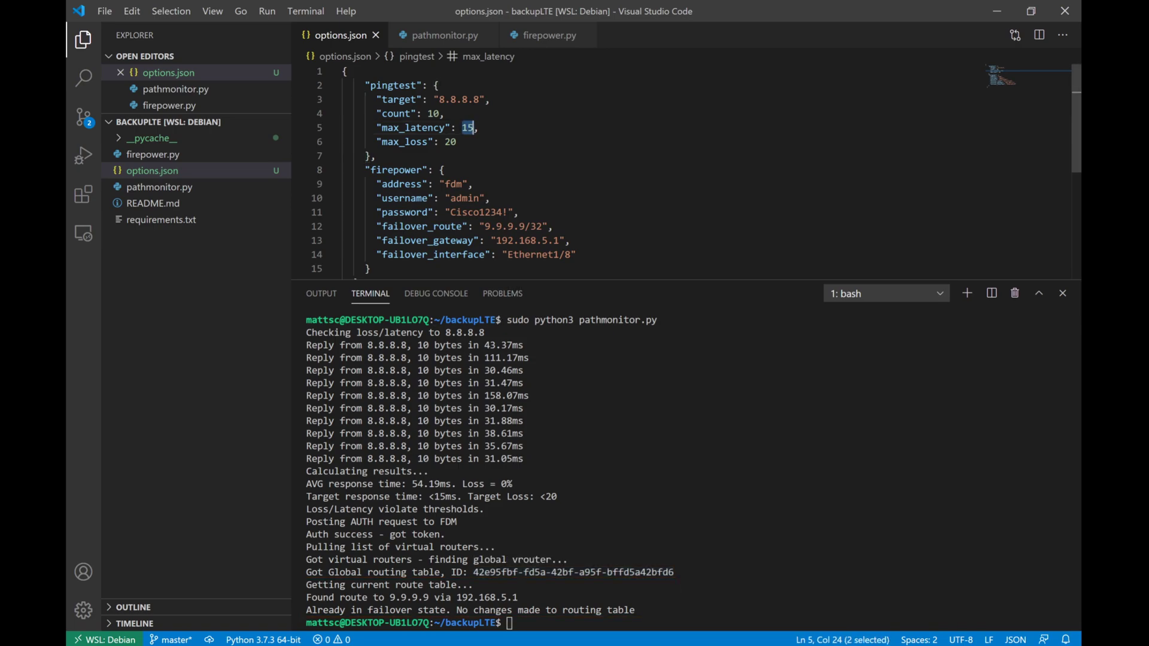
{"action": "type", "text": "2000"}
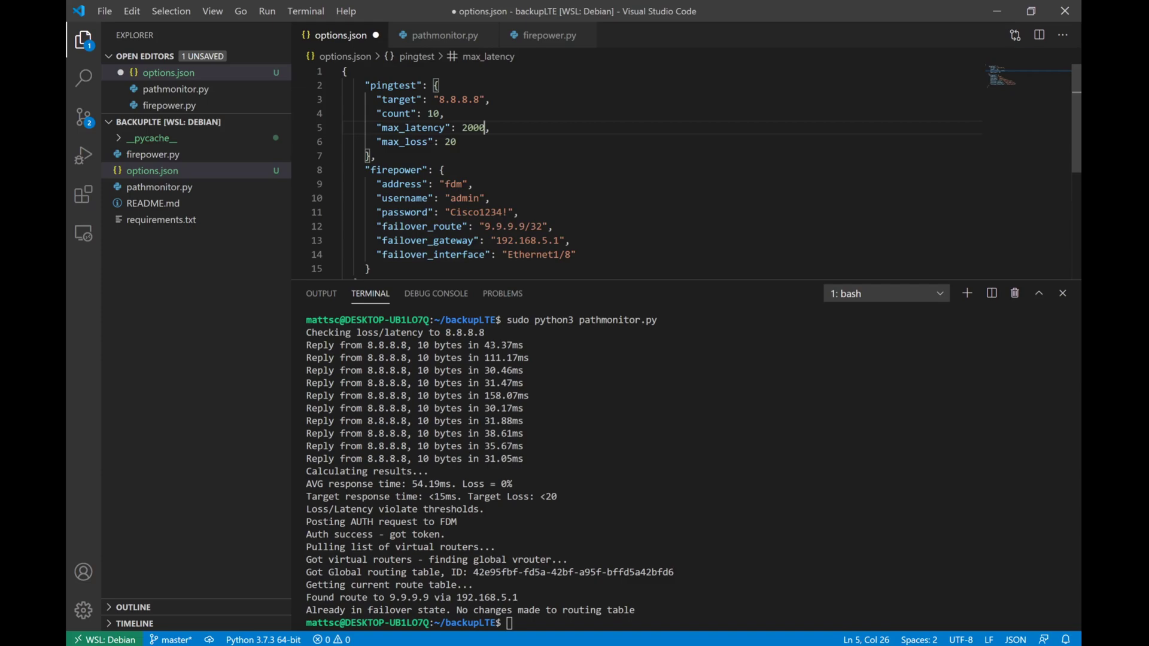
{"action": "key", "text": "ctrl+s"}
Step: Rerun pathmonitor.py so it removes the 9.9.9.9 backup route and restores primary routing
{"action": "left_click", "coordinate": [509, 623]}
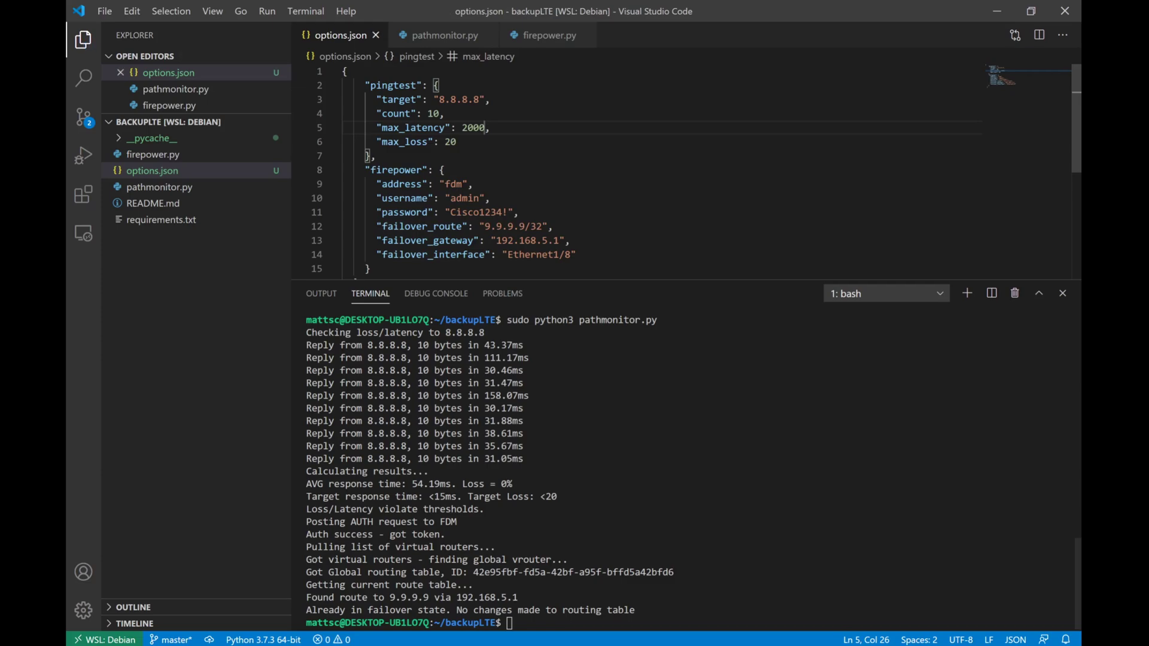
{"action": "key", "text": "Up"}
{"action": "key", "text": "Return"}
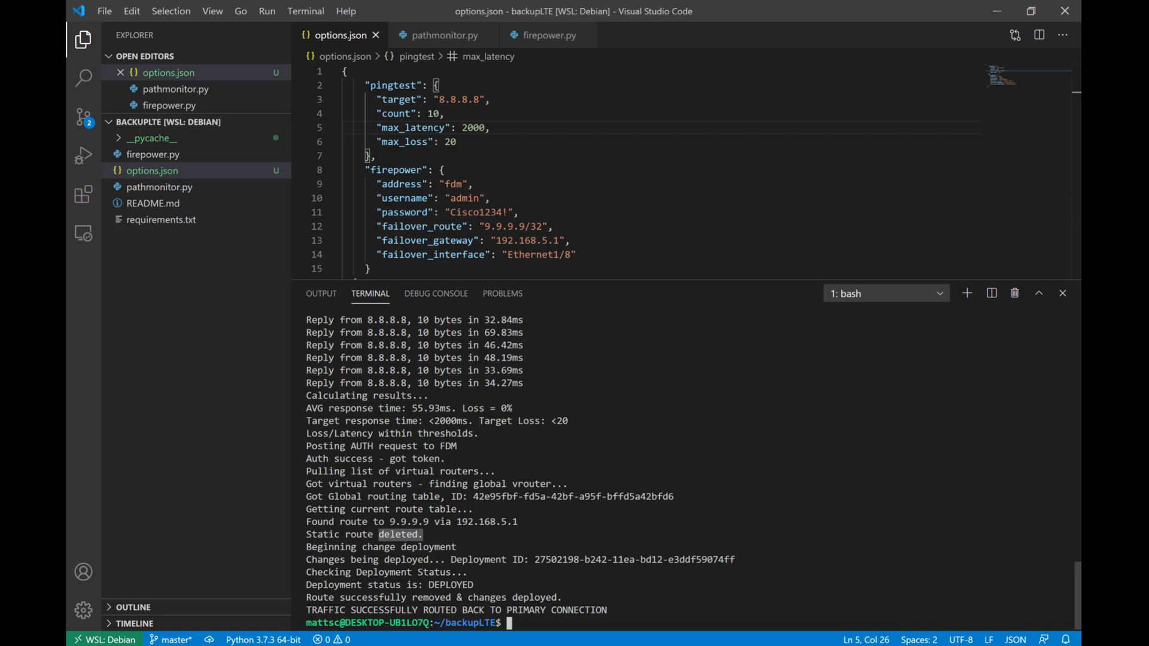
{"action": "key", "text": "alt+Tab"}
Step: Rerun tracert -d 9.9.9.9, confirming traffic goes via 10.15.192.1 again
{"action": "key", "text": "Up"}
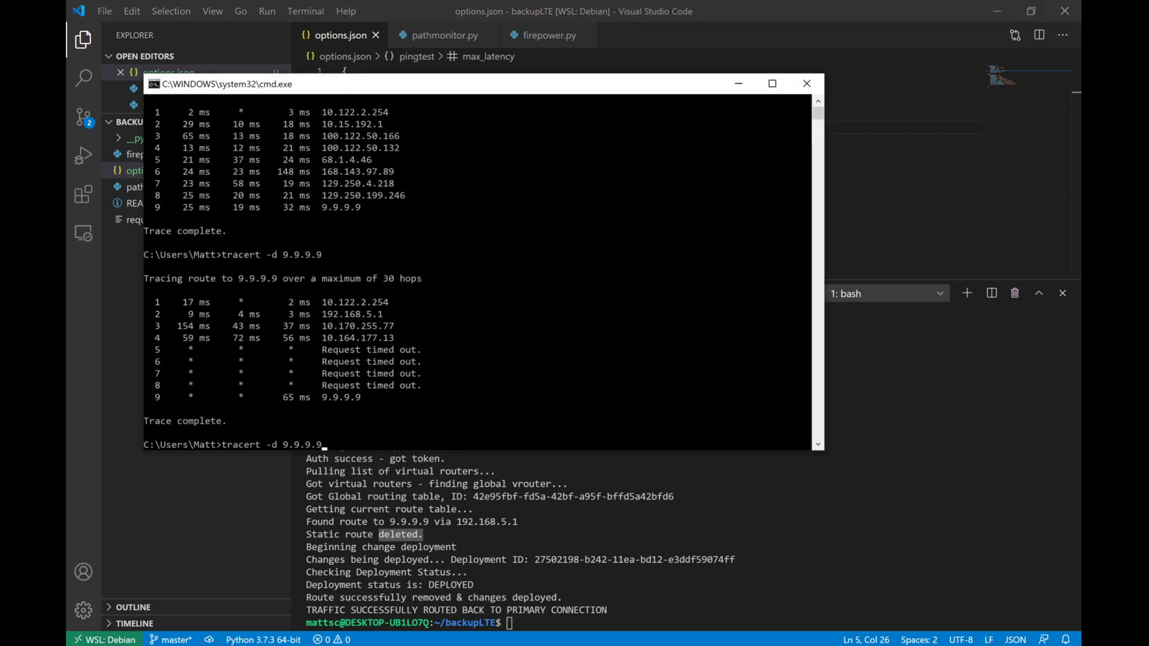
{"action": "key", "text": "Return"}
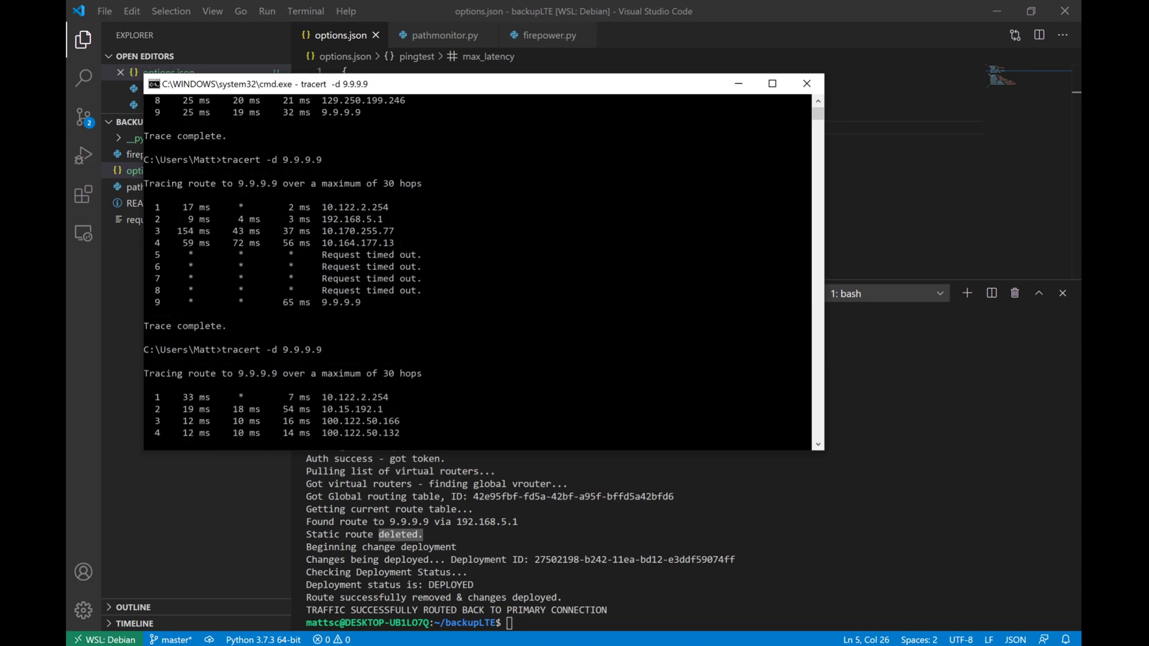
{"action": "key", "text": "alt+Tab"}
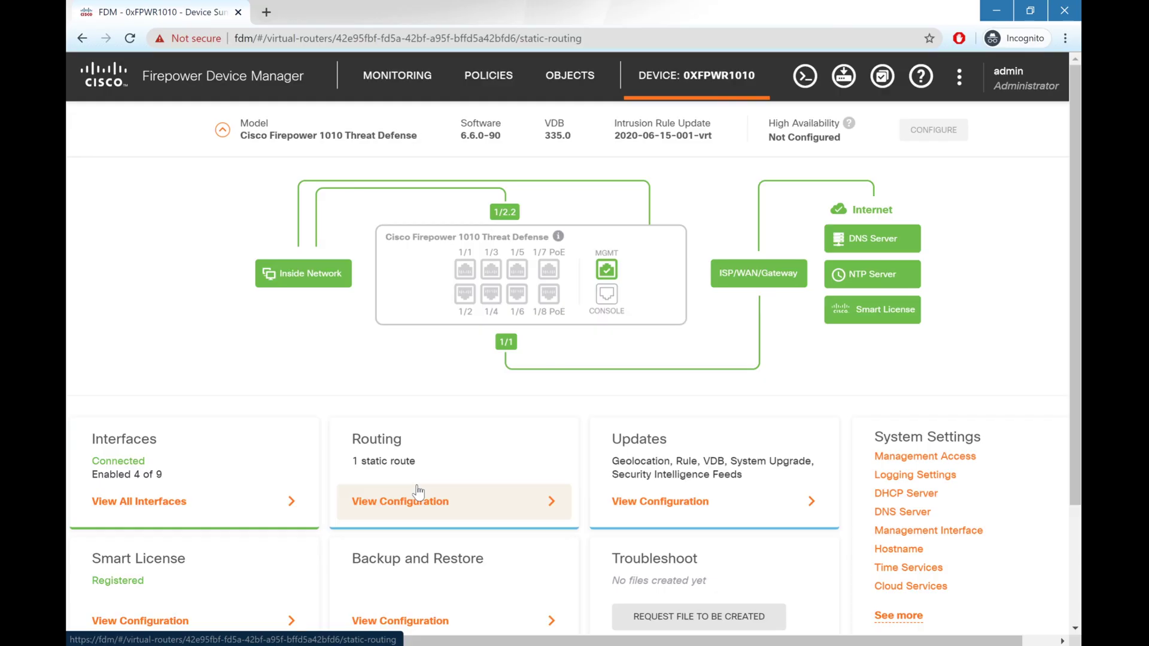
Step: Open the Static Routing table, now listing only failover_monitor to 8.8.8.8
{"action": "left_click", "coordinate": [418, 492]}
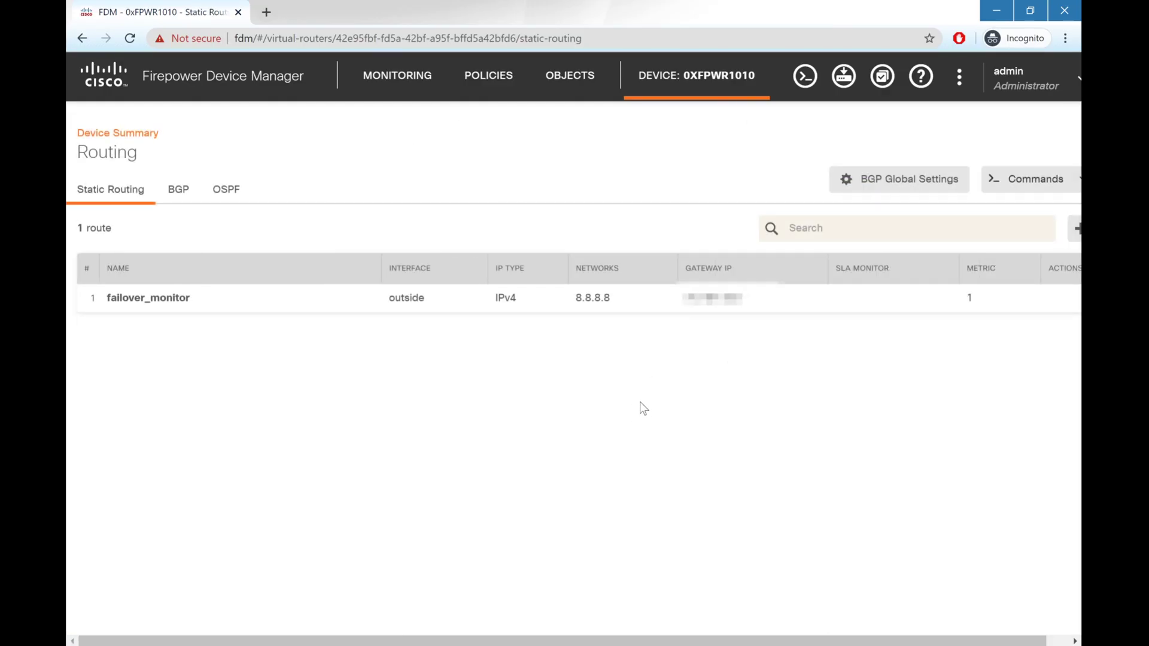